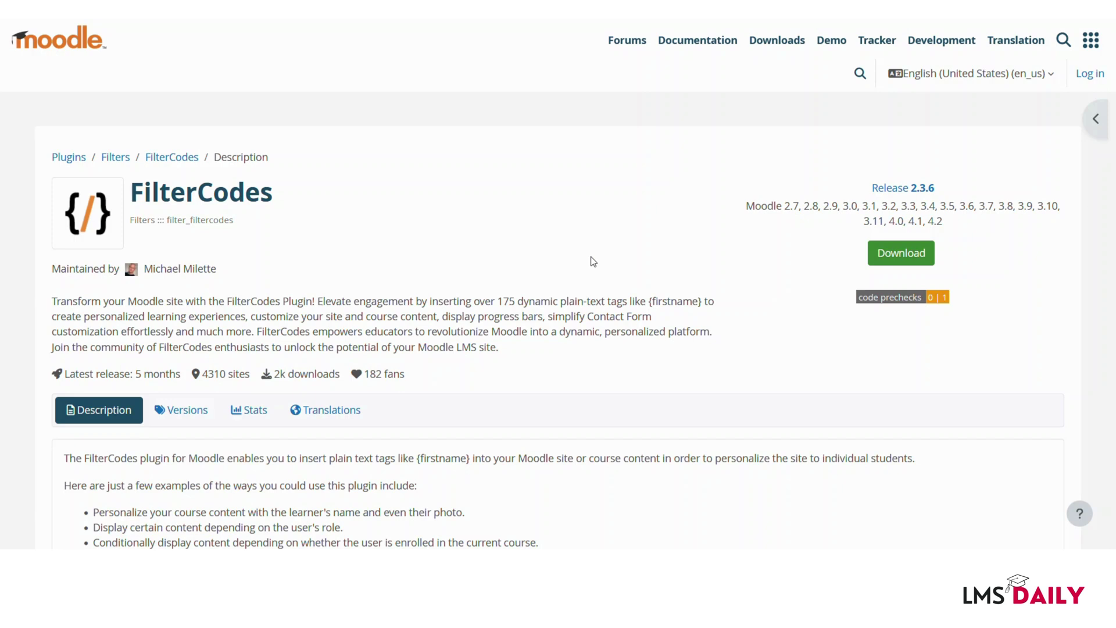
Download the FilterCodes plugin package and open Site administration on the local Moodle430 site
click(928, 259)
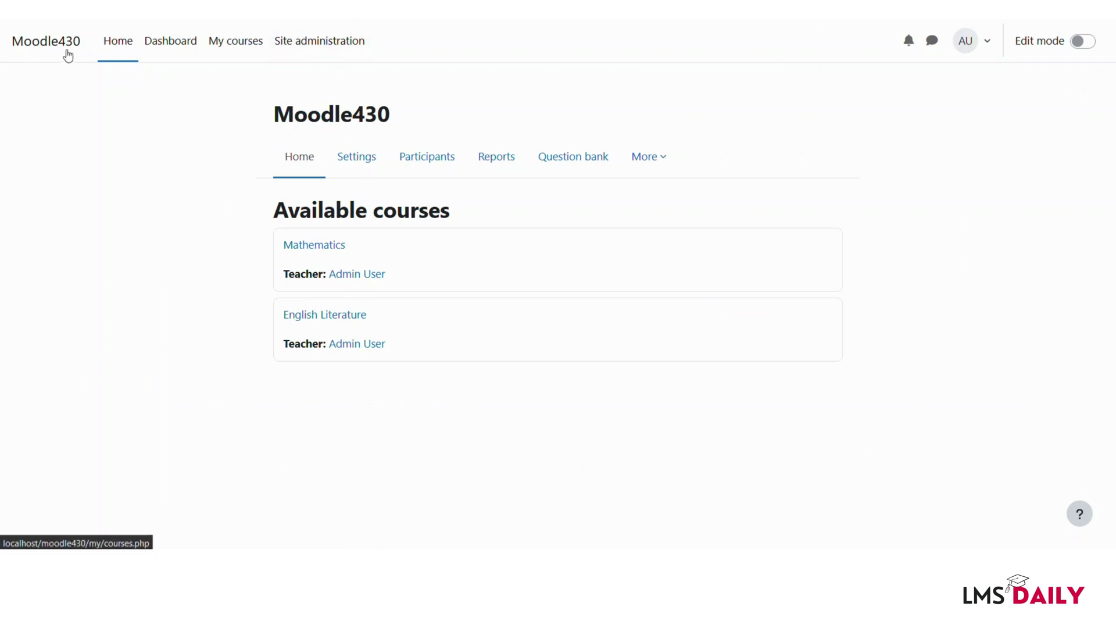
click(308, 50)
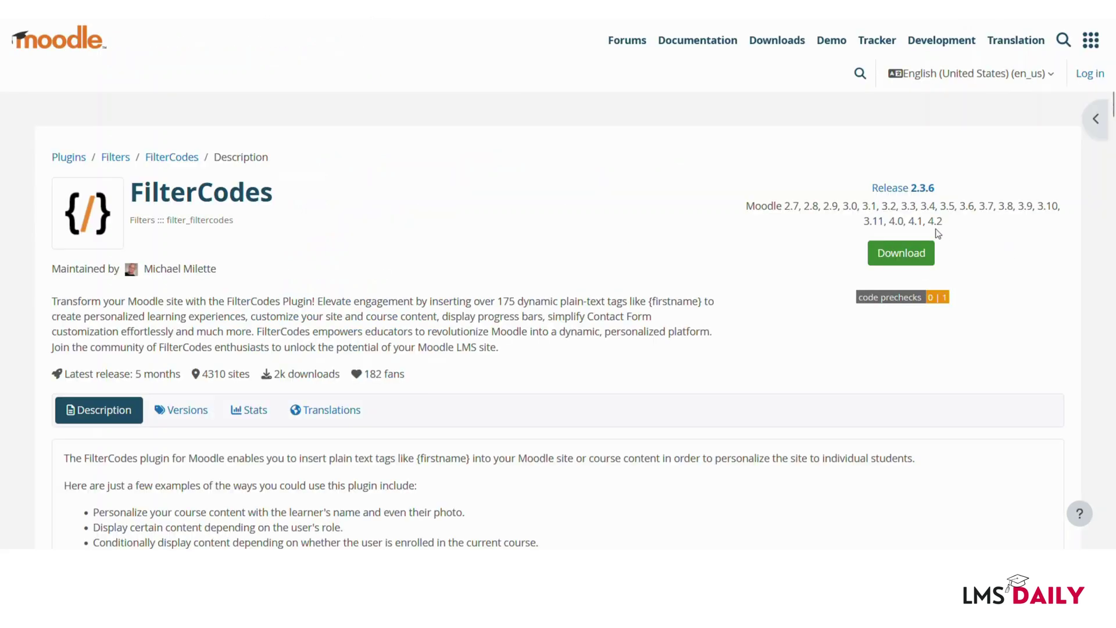
drag(943, 220, 933, 221)
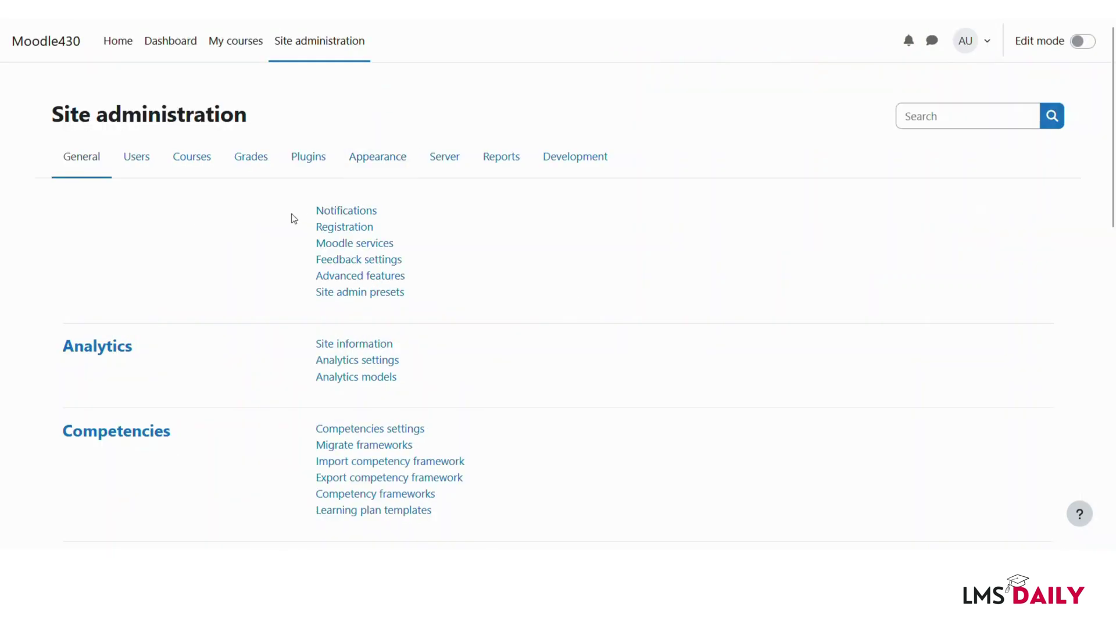
Upload filter_filtercodes_moodle42_2023050700.zip in Plugins > Install plugins and start installing it
click(302, 157)
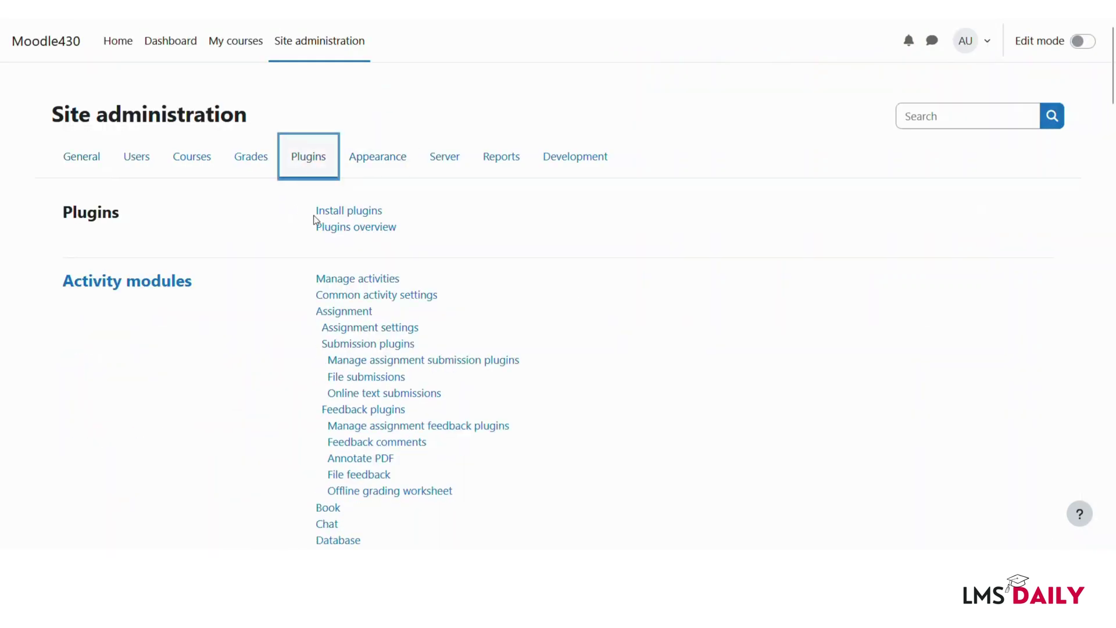
click(344, 215)
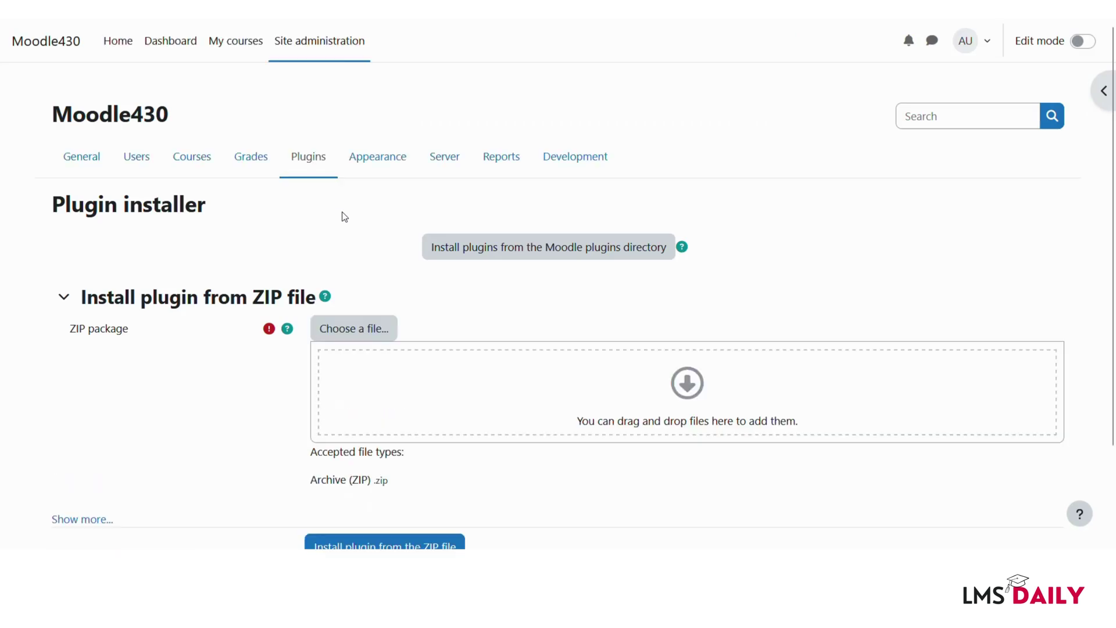
click(347, 330)
click(443, 231)
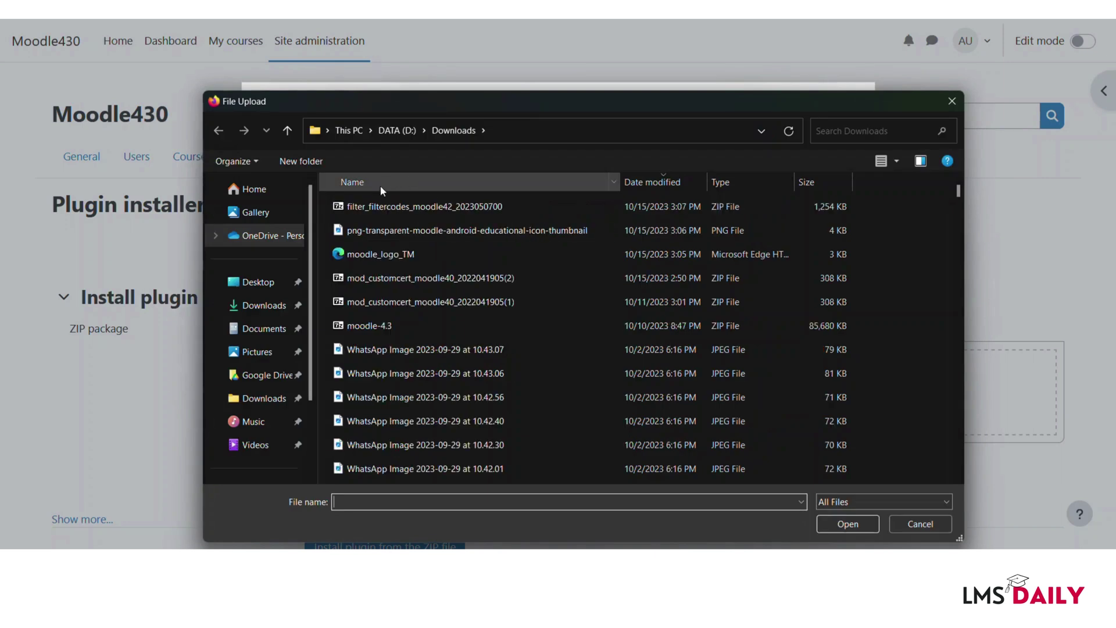
double_click(407, 206)
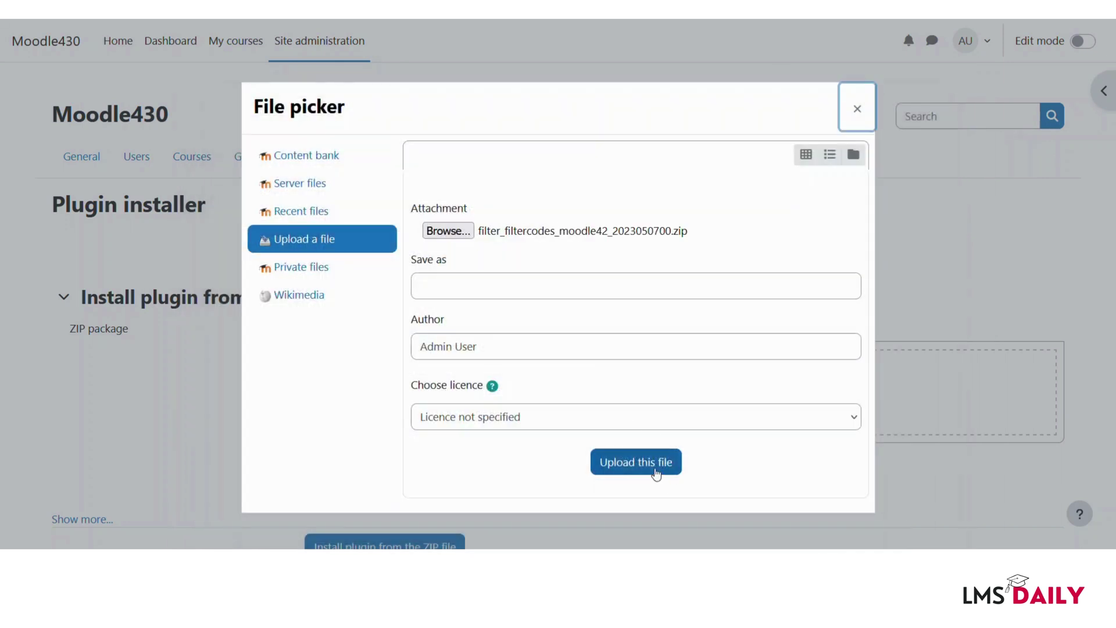
click(654, 463)
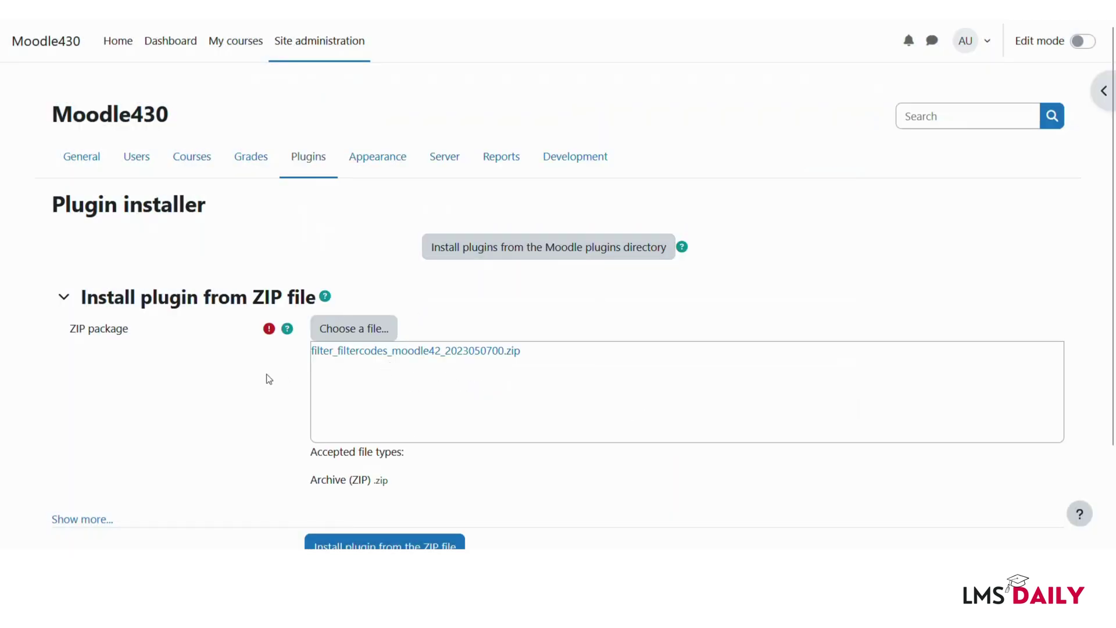
scroll(264, 373, down, 2)
click(334, 431)
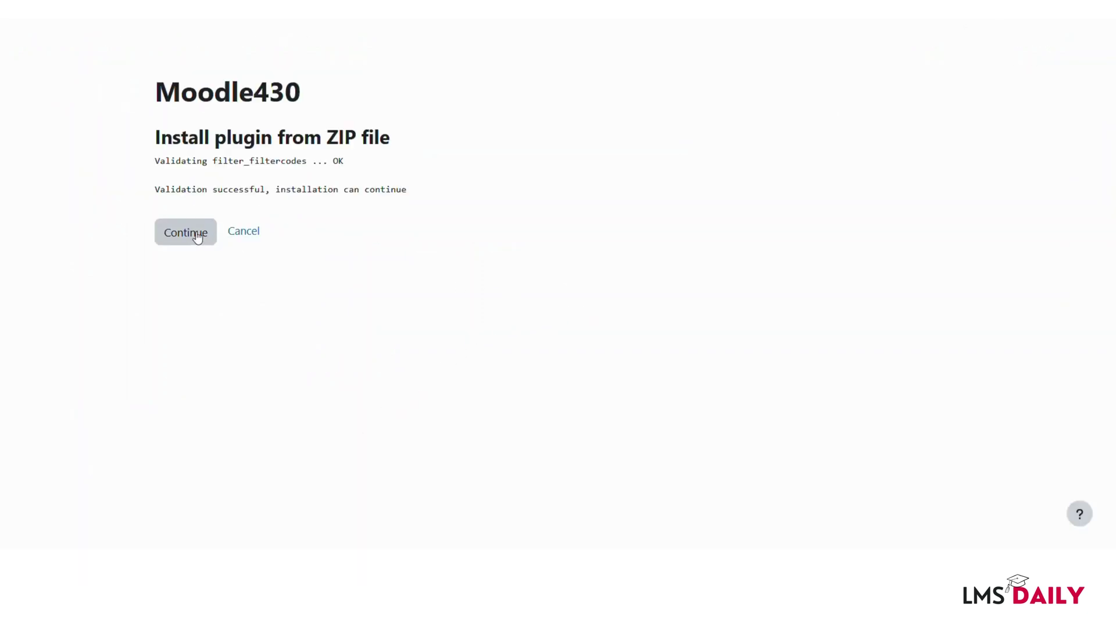
Continue past the successful plugin validation and the server environment checks
click(194, 233)
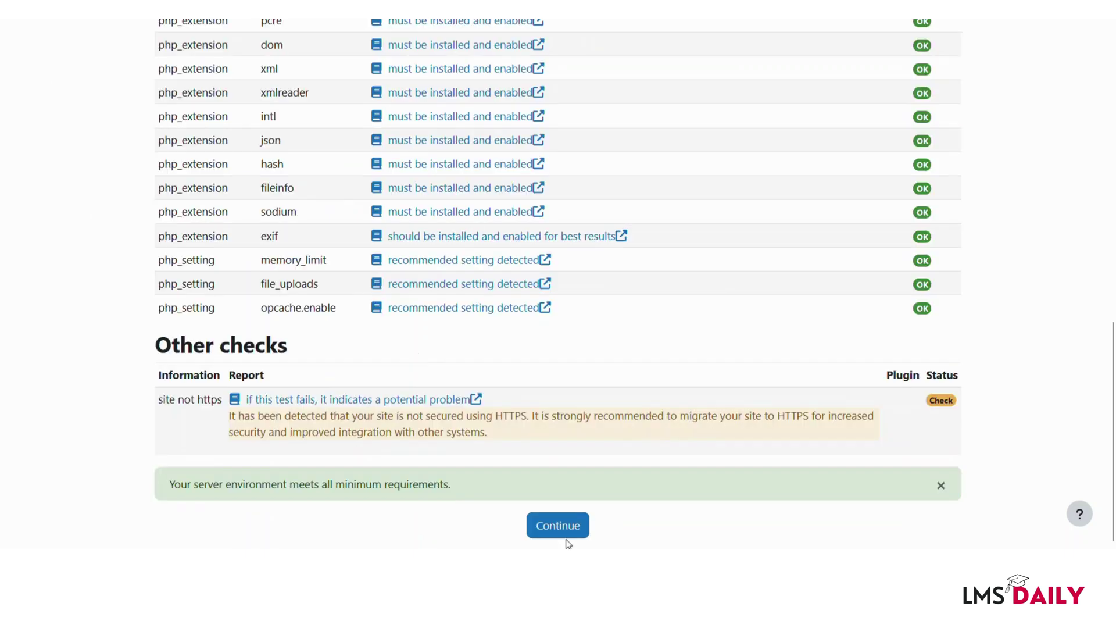
click(563, 532)
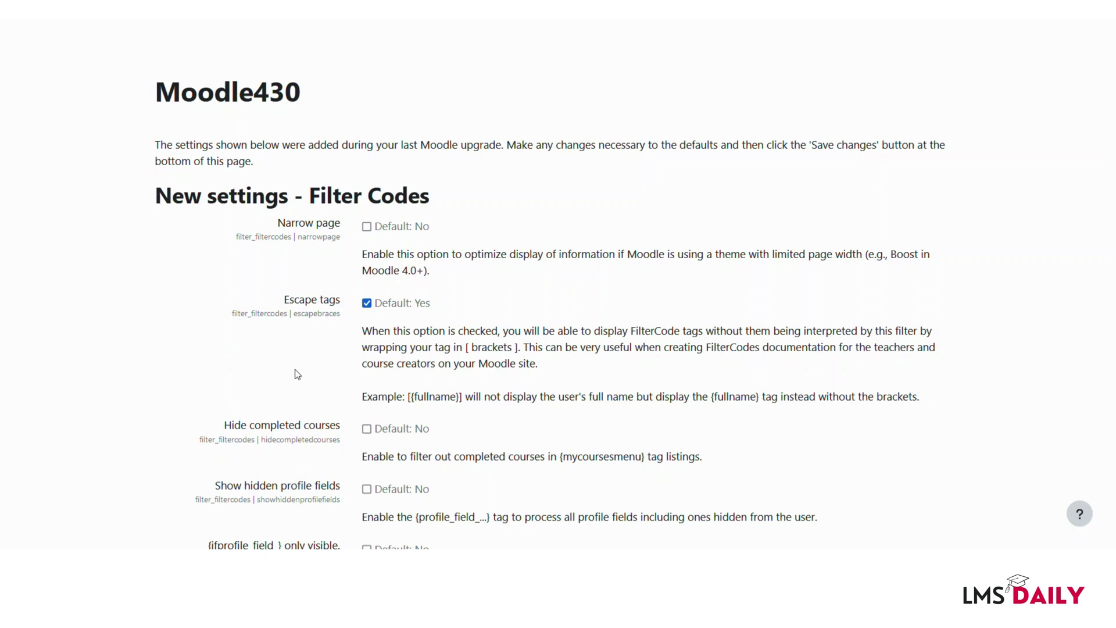
Review the new Filter Codes settings and save them at their default values
scroll(297, 373, down, 4)
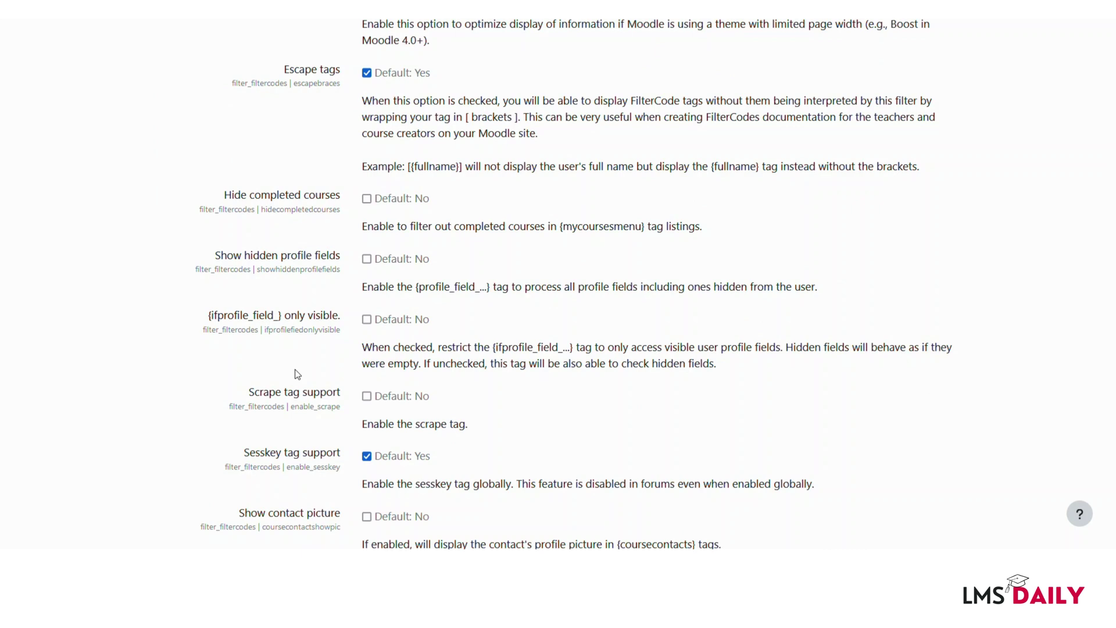
scroll(295, 370, down, 4)
scroll(295, 374, down, 6)
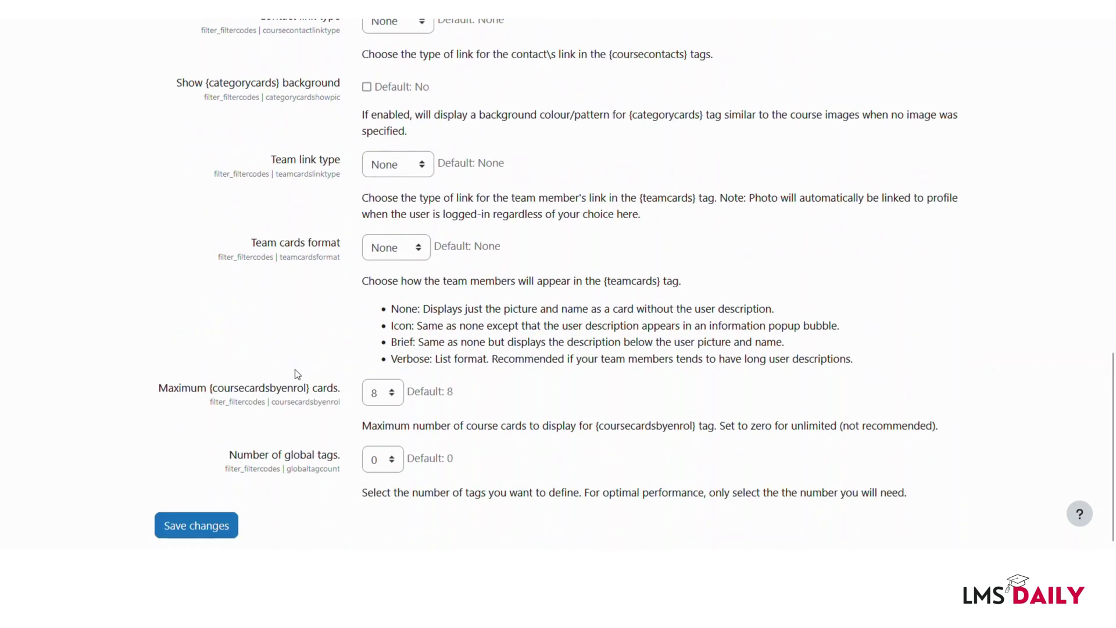
click(217, 525)
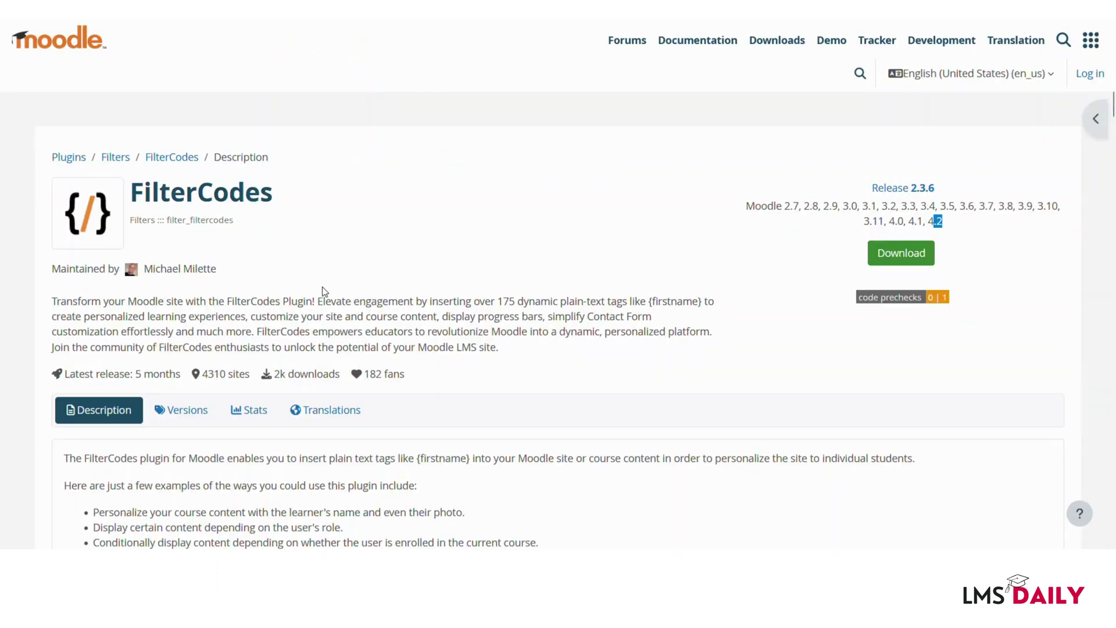
Scroll the FilterCodes description down to its list of plugin uses
scroll(323, 291, down, 4)
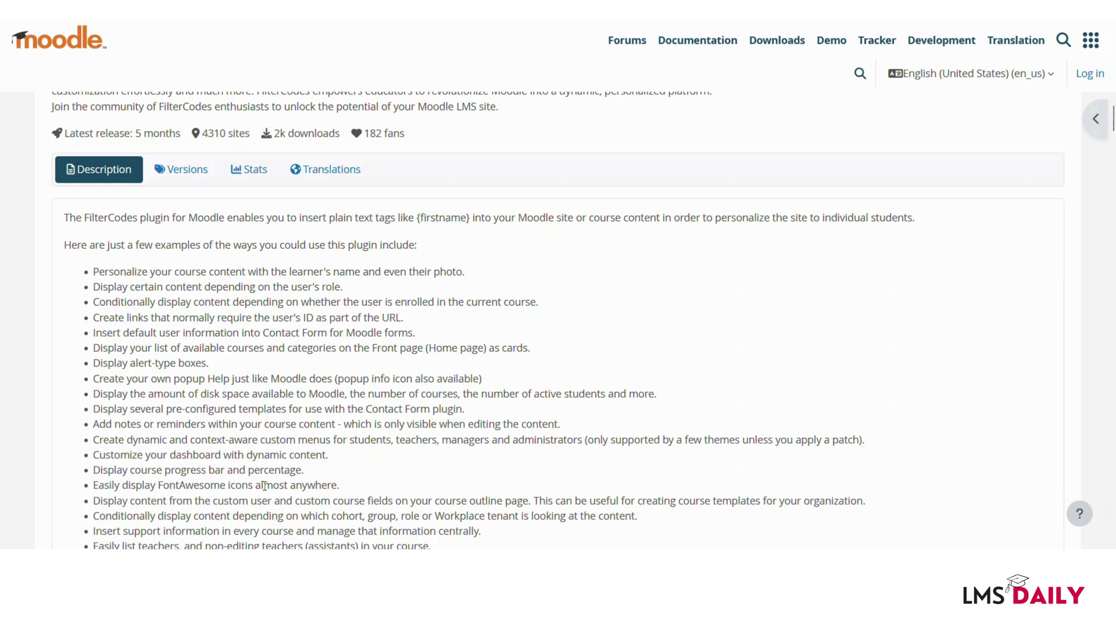
Find the Profile tags list and highlight {firstname} and the value it displays
scroll(124, 438, down, 4)
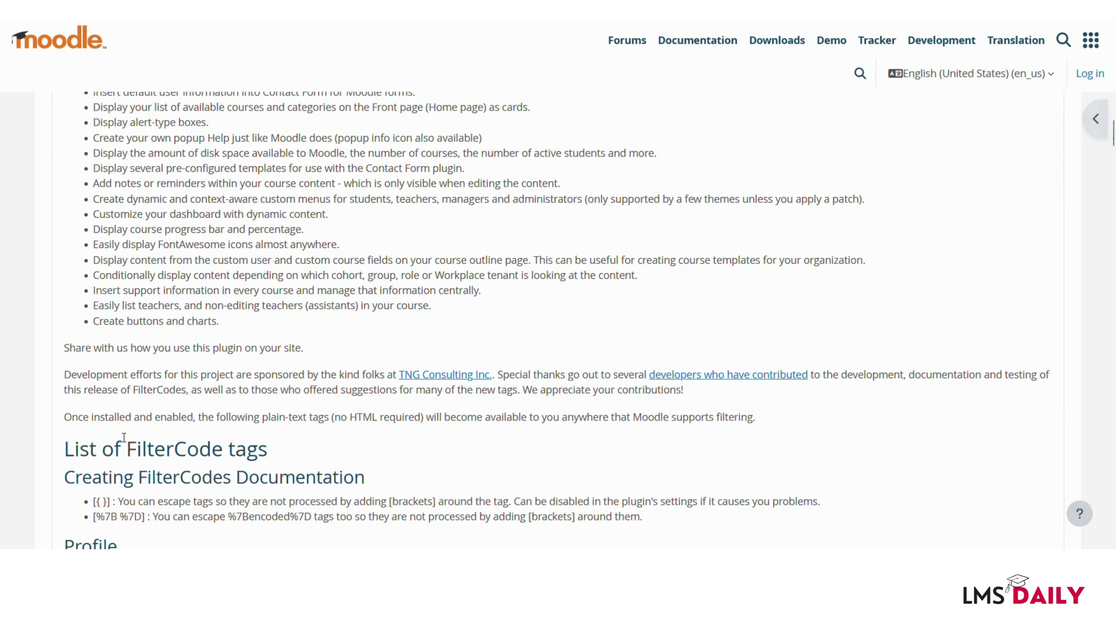
scroll(123, 438, down, 4)
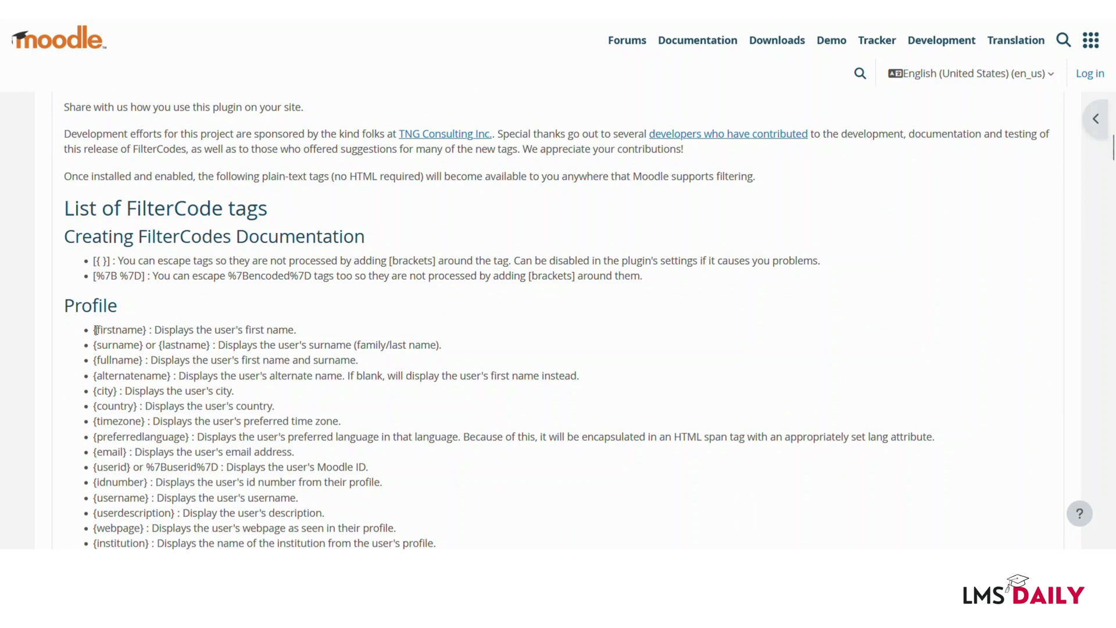
drag(96, 330, 143, 333)
drag(156, 330, 294, 327)
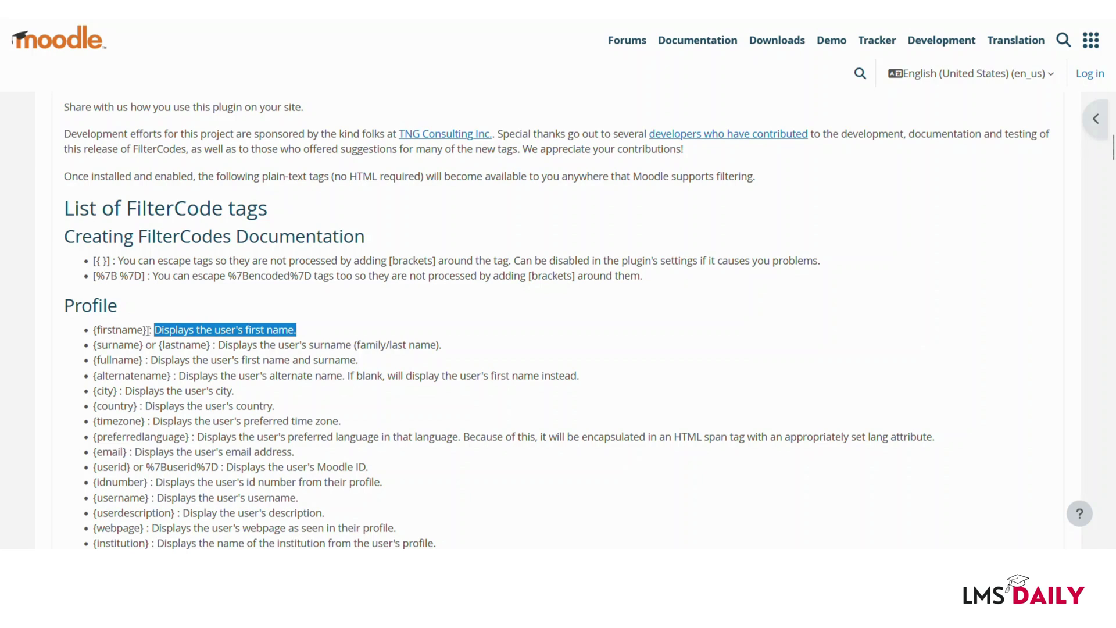
drag(147, 329, 93, 329)
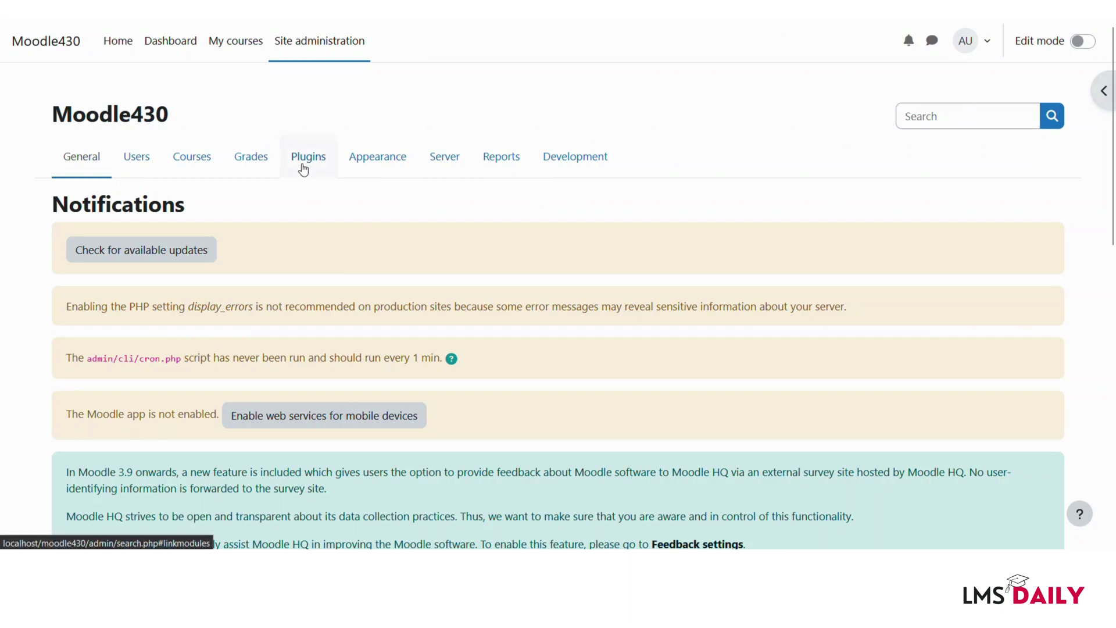
Set Filter Codes from Disabled to On in Plugins > Manage filters
click(302, 169)
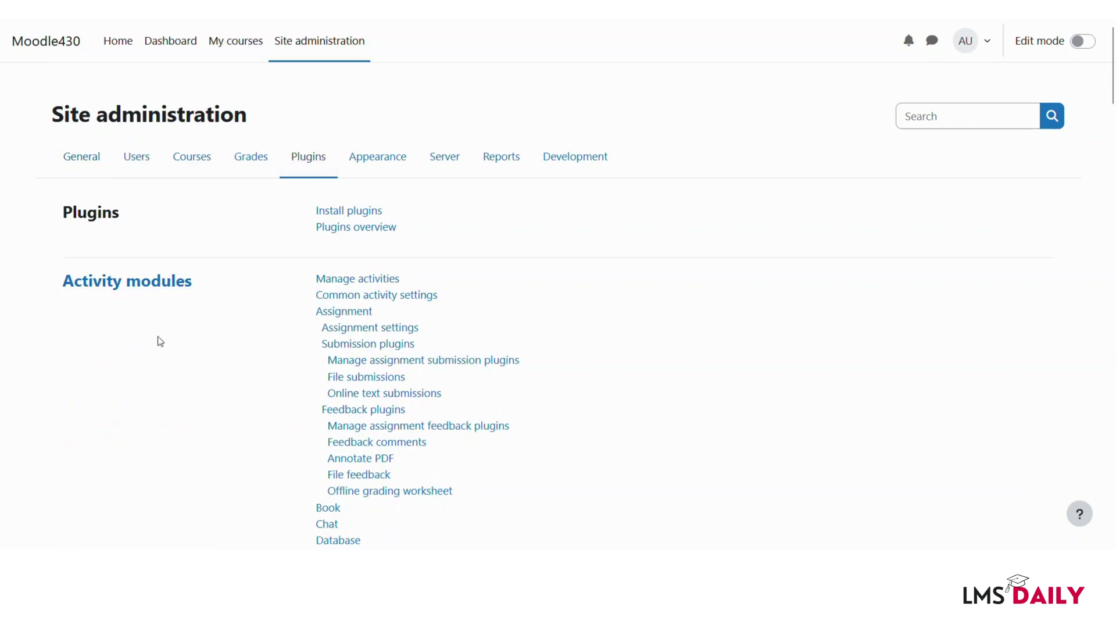
scroll(158, 340, down, 20)
scroll(157, 344, down, 4)
scroll(164, 408, down, 4)
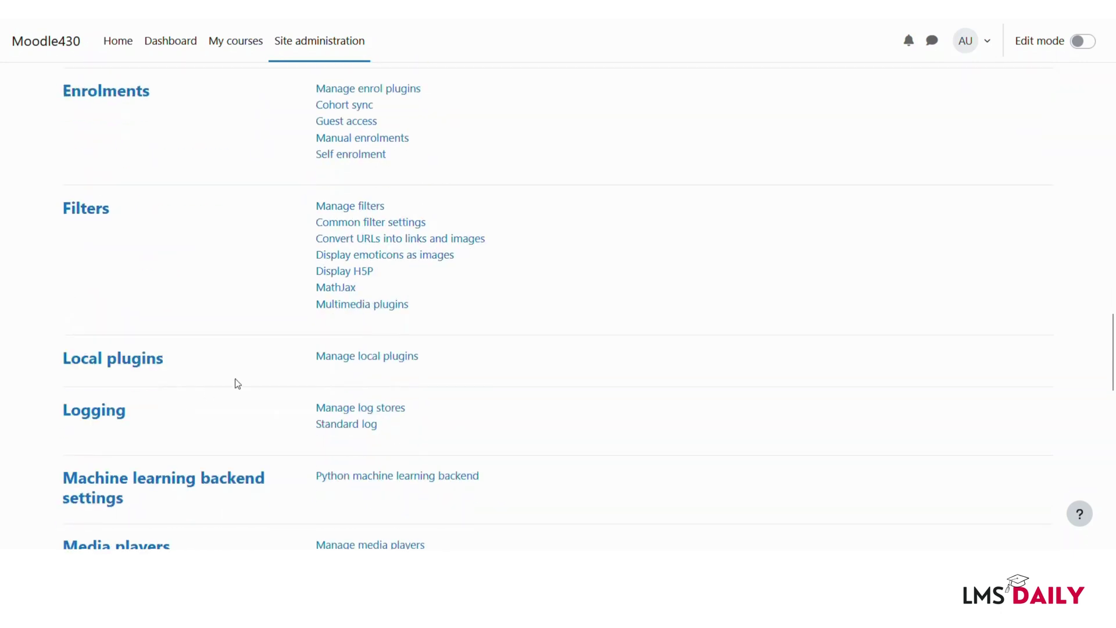
click(347, 207)
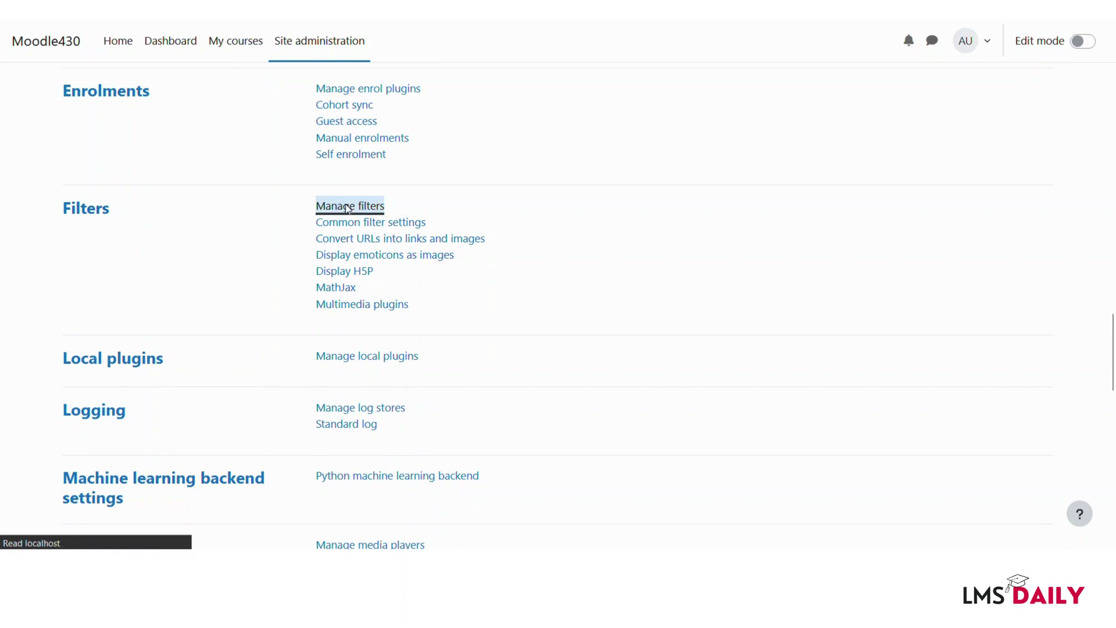
scroll(294, 276, down, 3)
scroll(294, 276, down, 1)
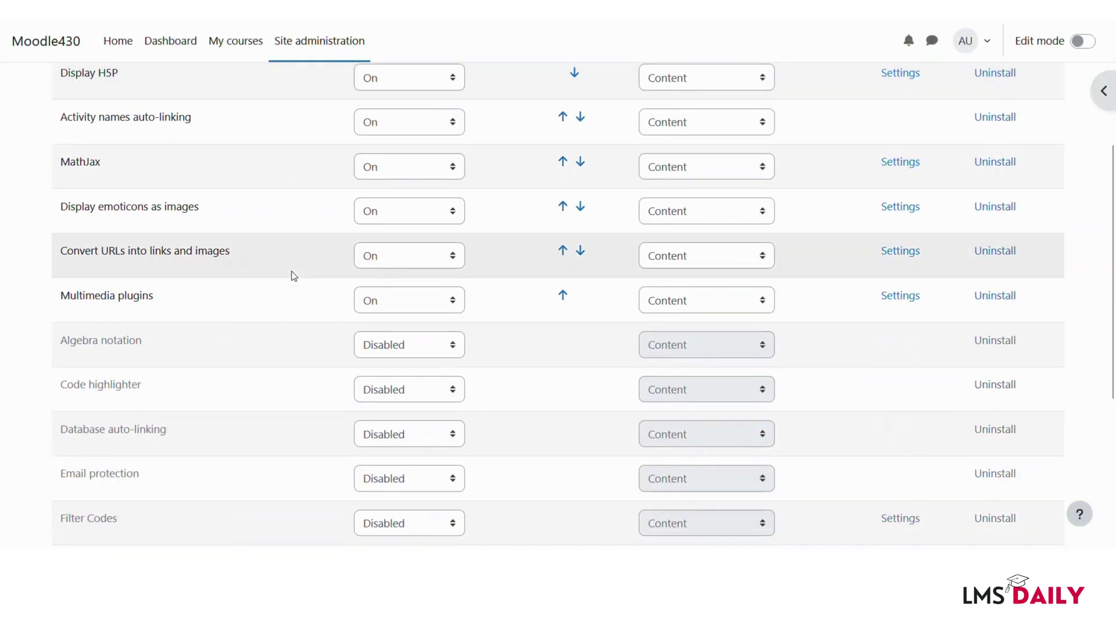
scroll(292, 271, down, 4)
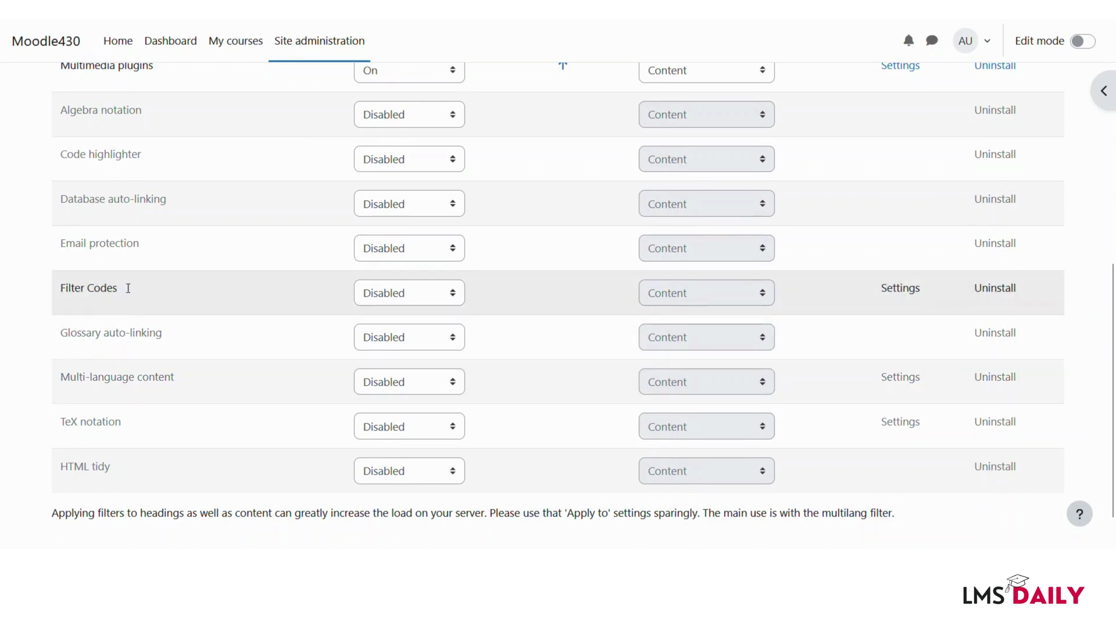
click(370, 294)
click(367, 364)
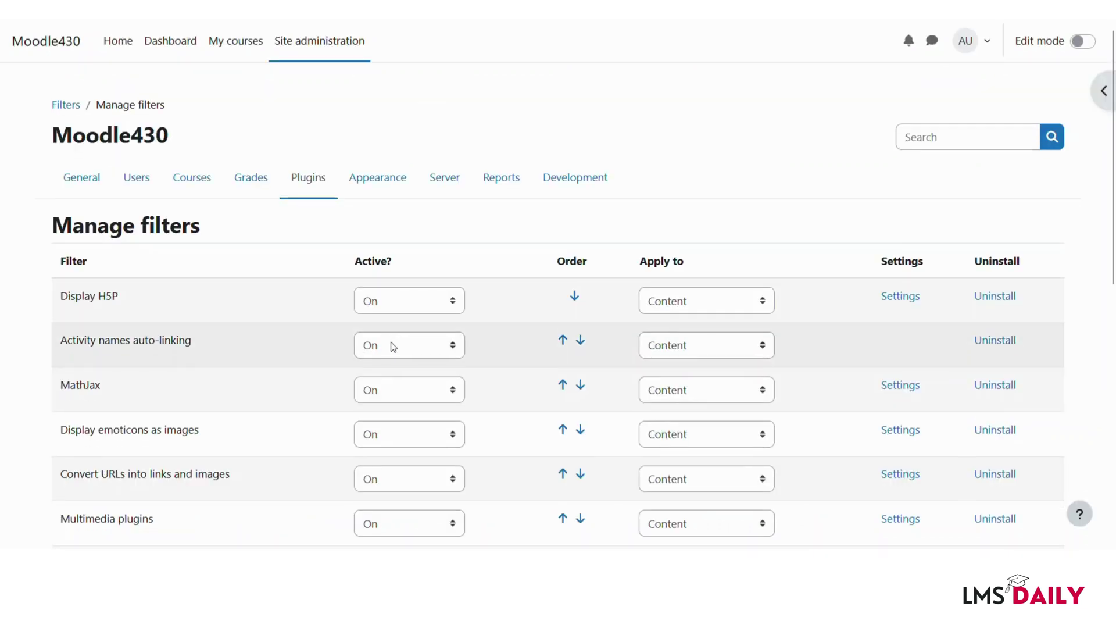
scroll(391, 347, down, 4)
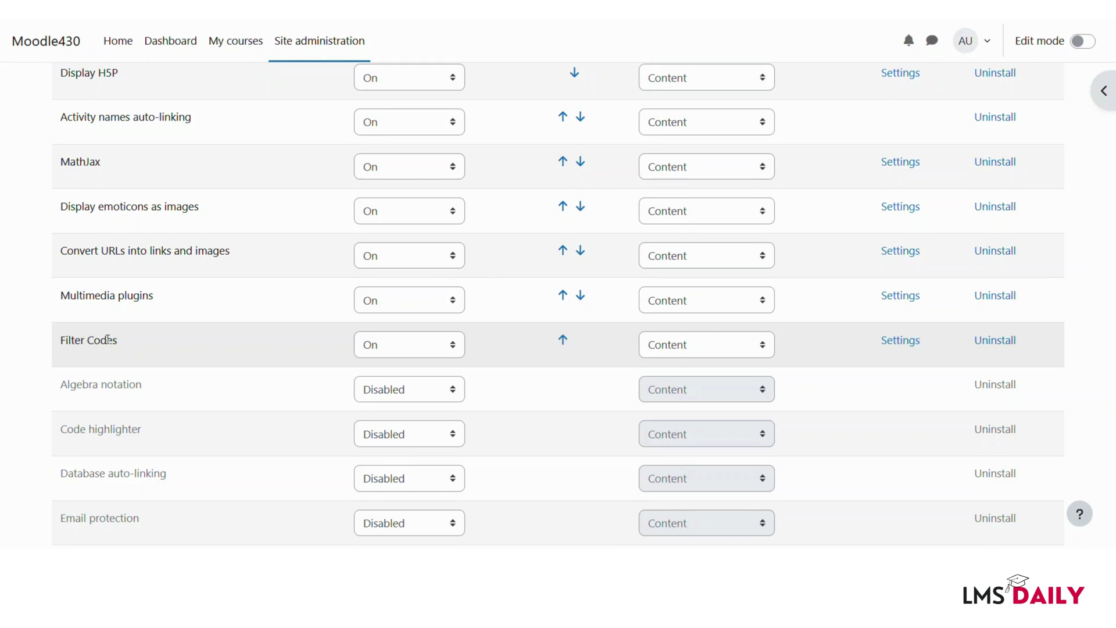
scroll(107, 340, up, 4)
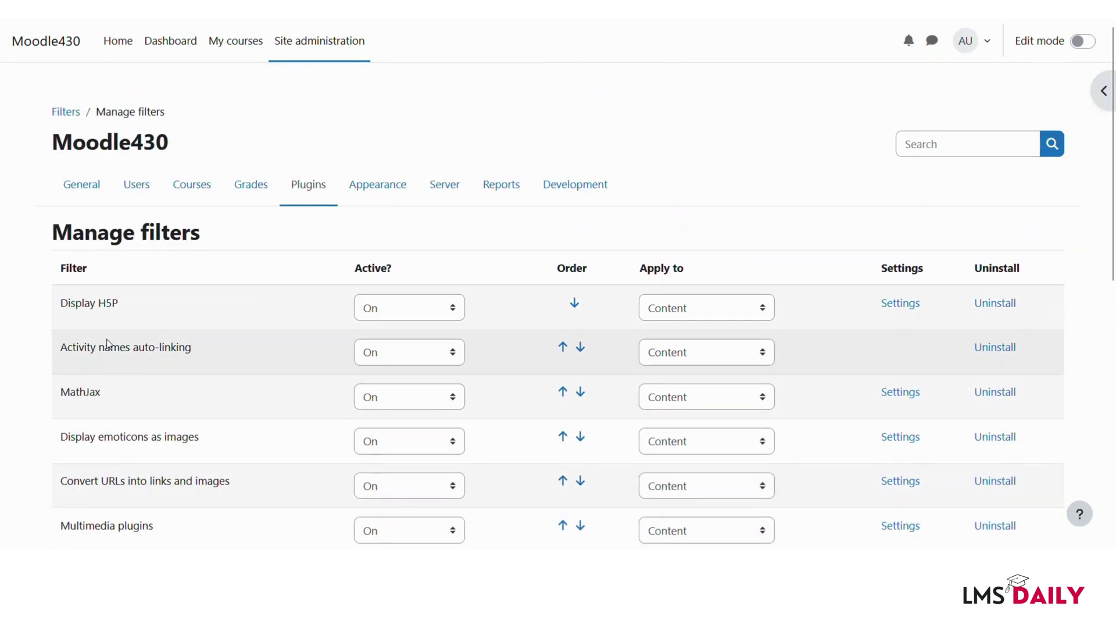
Open English Literature from My courses and switch Edit mode on
click(228, 53)
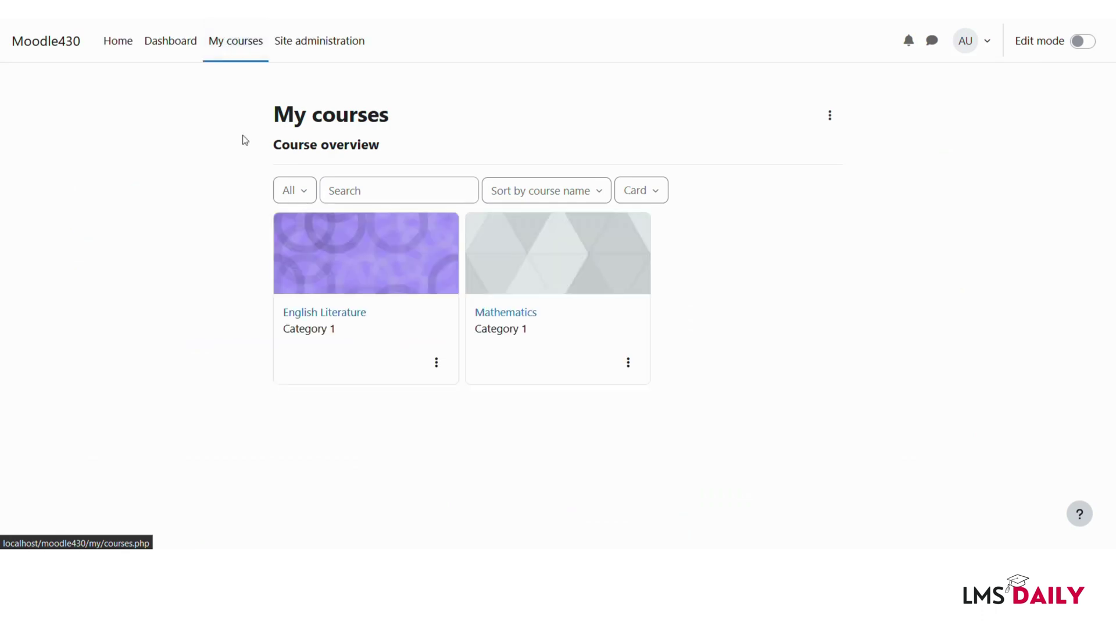
click(336, 257)
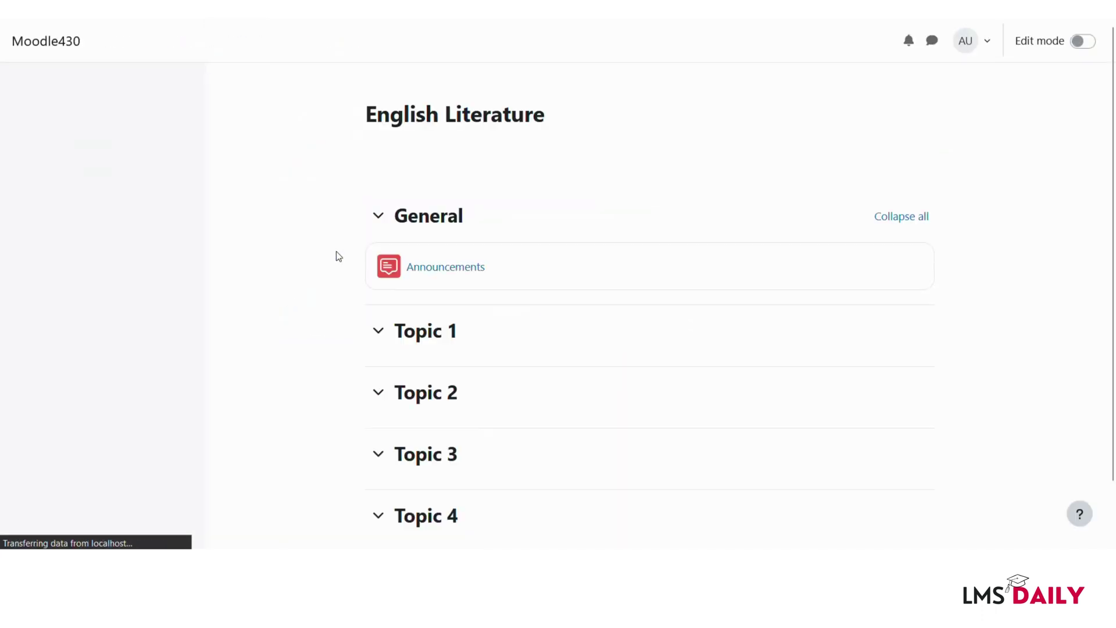
click(1082, 42)
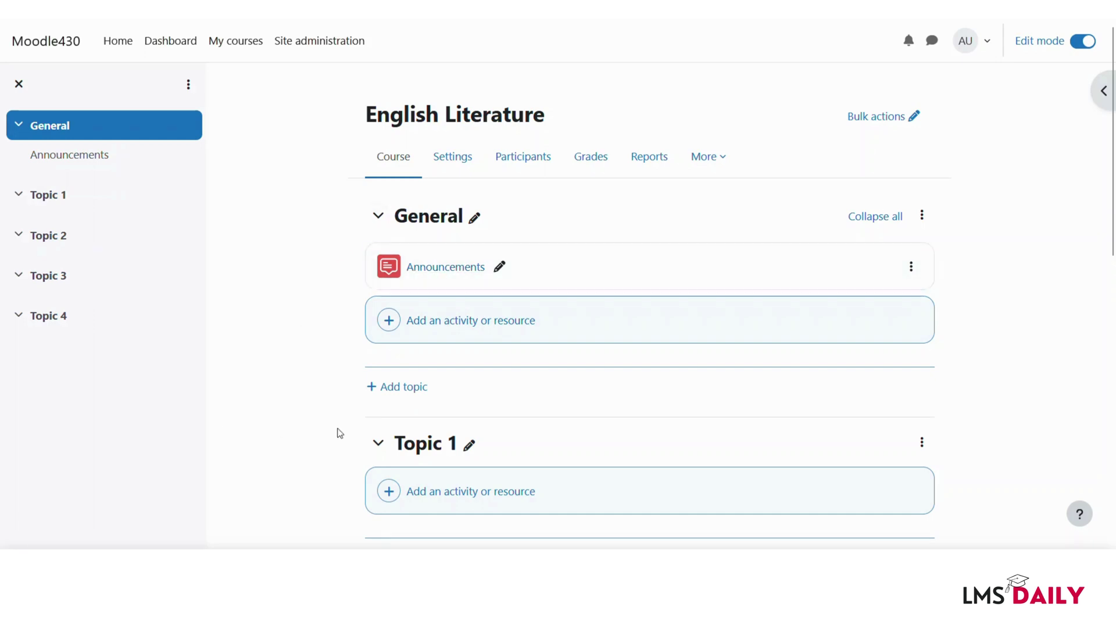
Add a Page resource to Topic 1 named 'User Infromation'
click(435, 492)
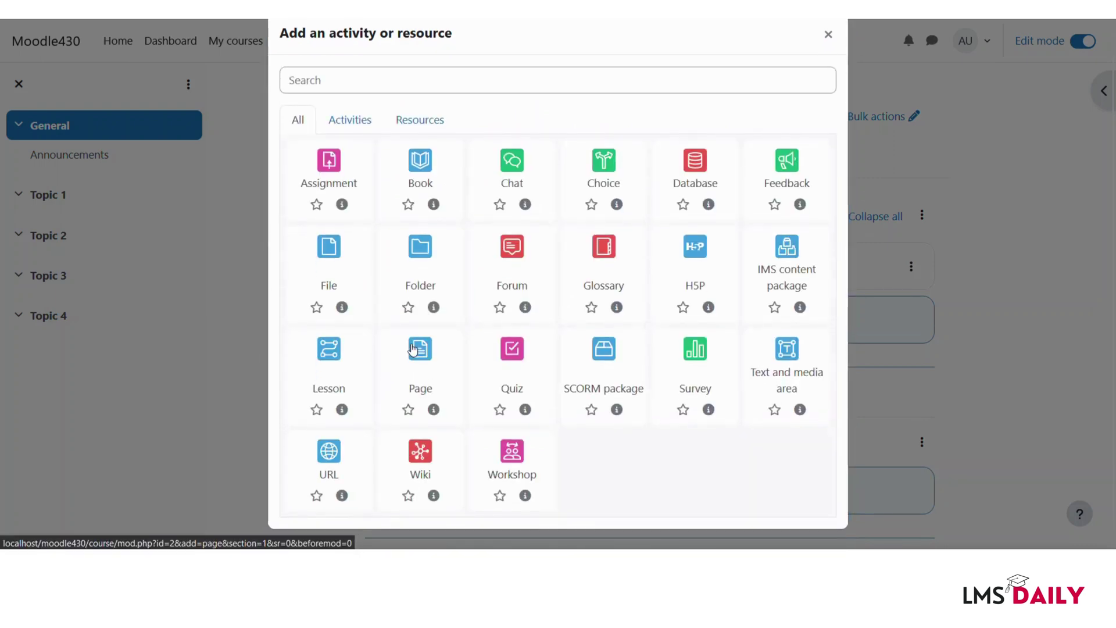
click(412, 349)
click(529, 292)
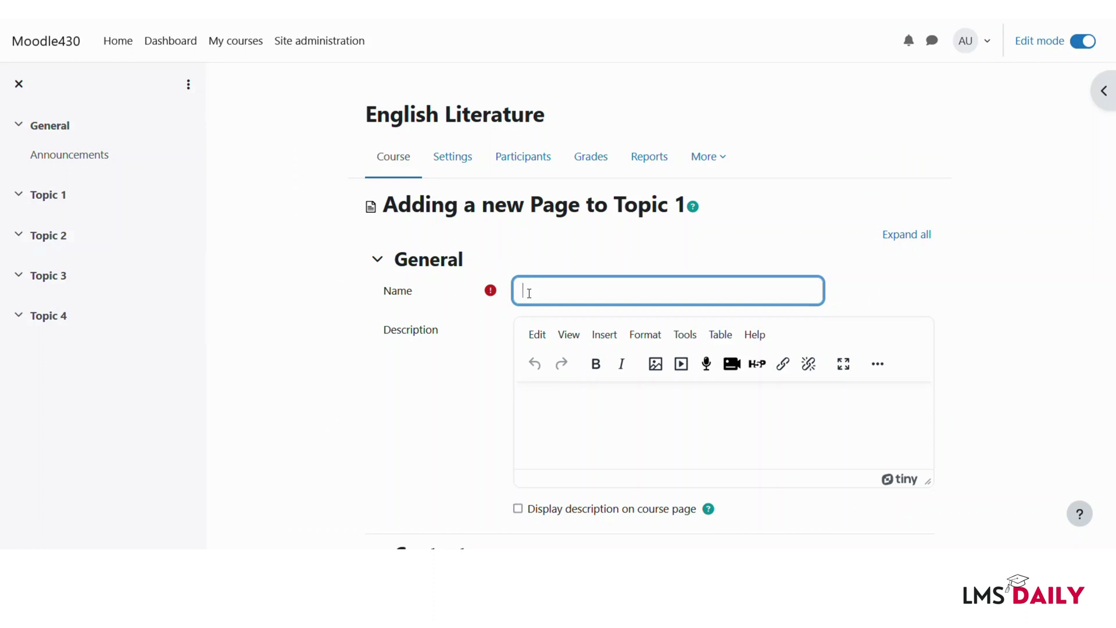
text(User Infromat)
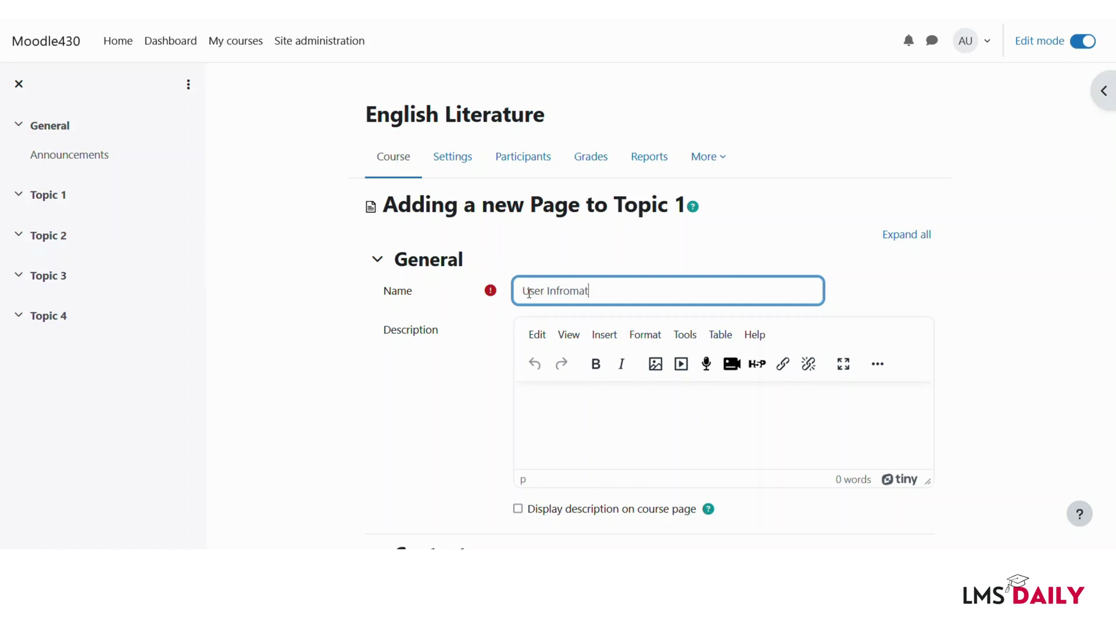
text(ion)
Write 'Hi {fullname}' in the page content, copying fullname from the FilterCodes tag list
scroll(546, 346, down, 4)
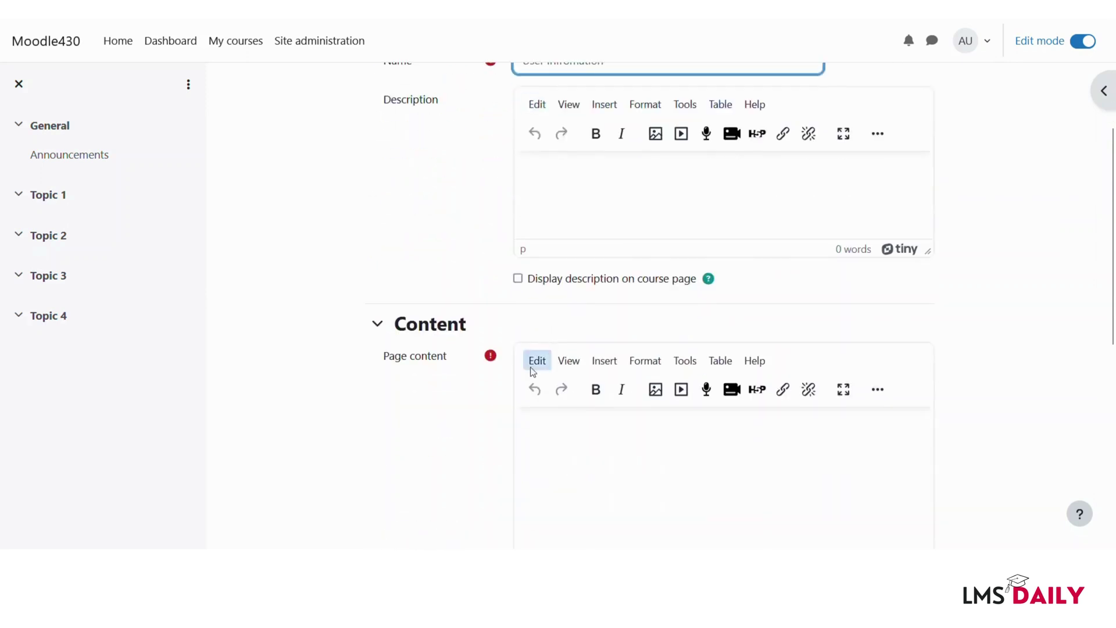
click(550, 442)
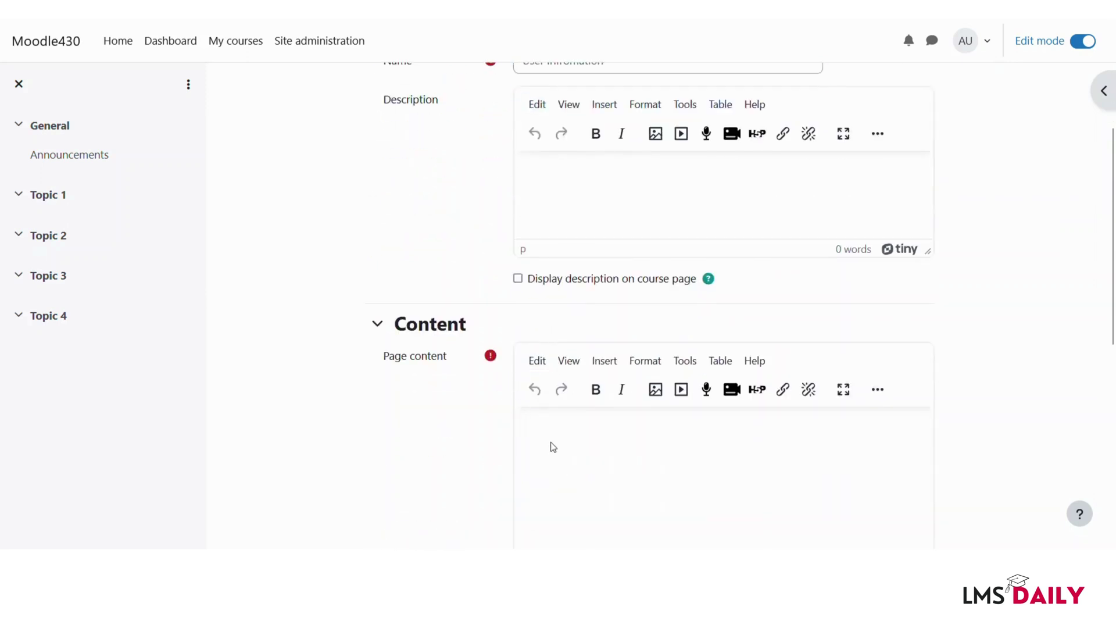
text(Hi)
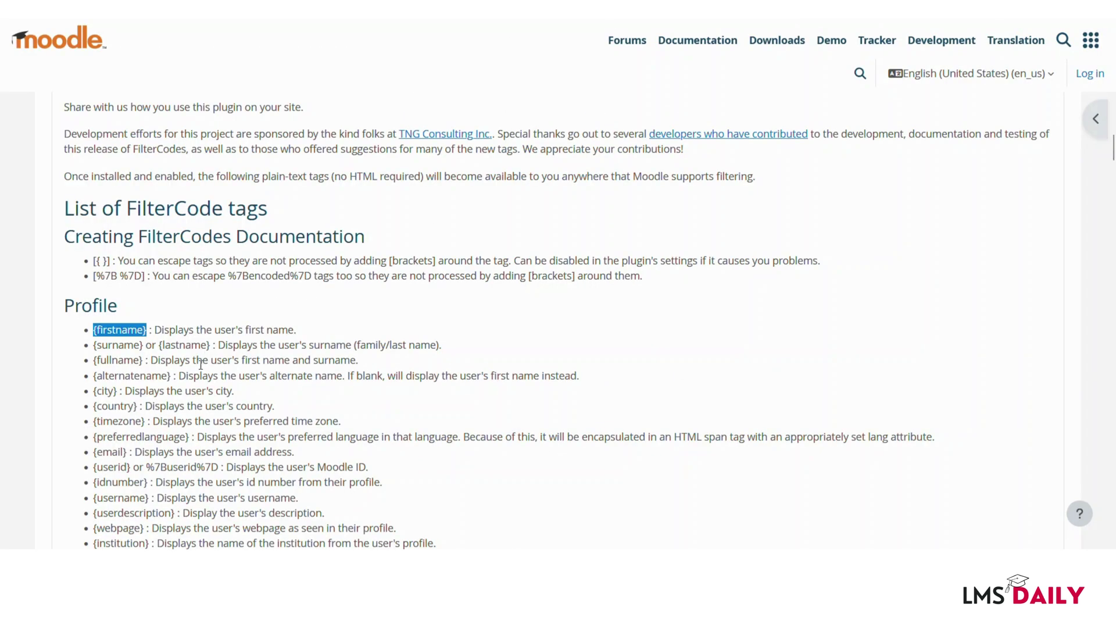
click(123, 366)
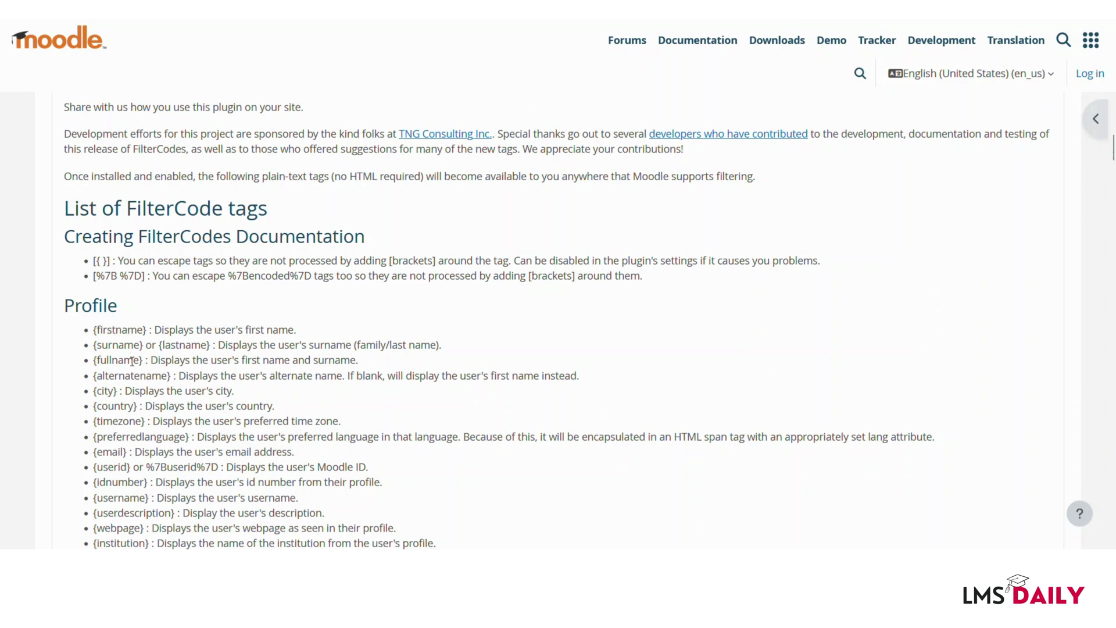
double_click(133, 361)
key(ctrl+c)
key(ctrl+Tab)
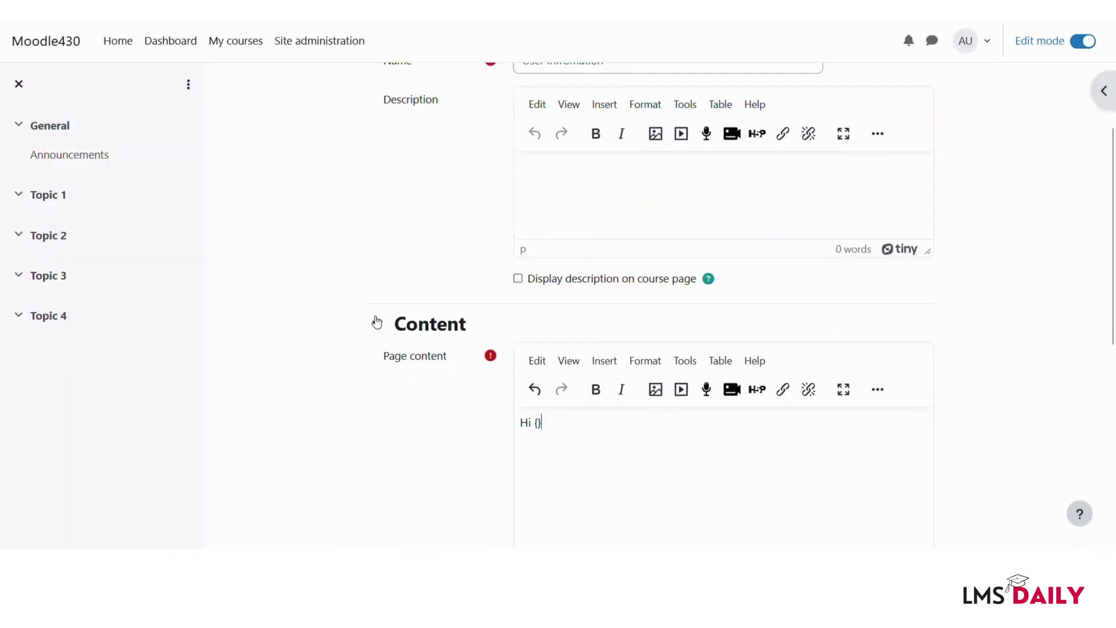
key(ctrl+v)
Add a comma and 'Welcome to our course. I hope you will complete this course without any problem.'
text(,)
key(Return)
text(Welc)
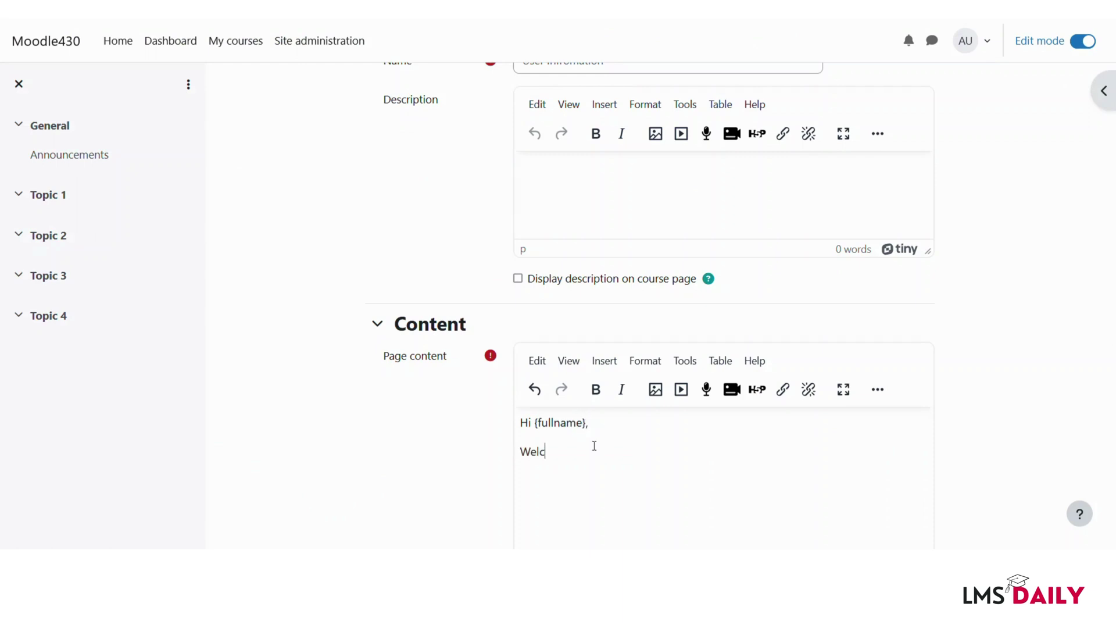
text(ome to our course. I hope you a)
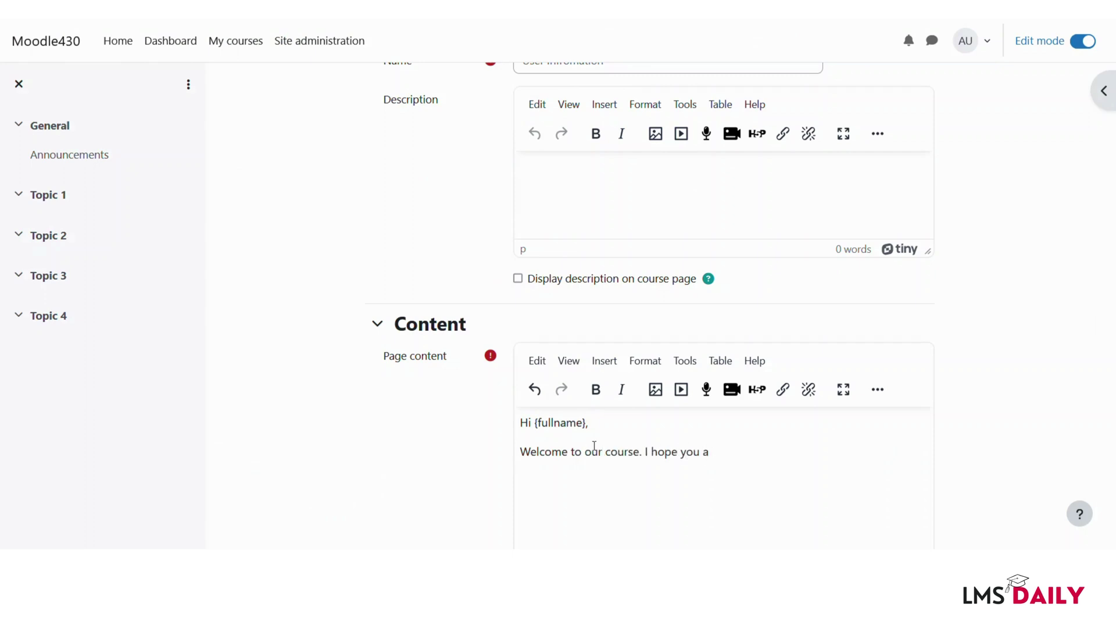
key(BackSpace)
text(will complete this course )
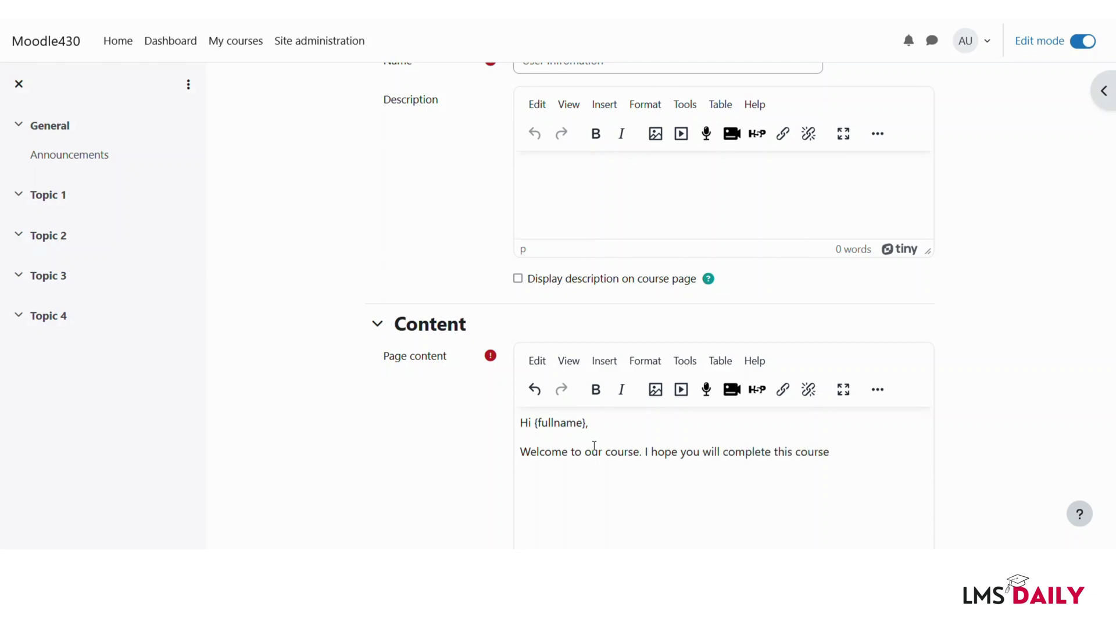
text(without any problem.)
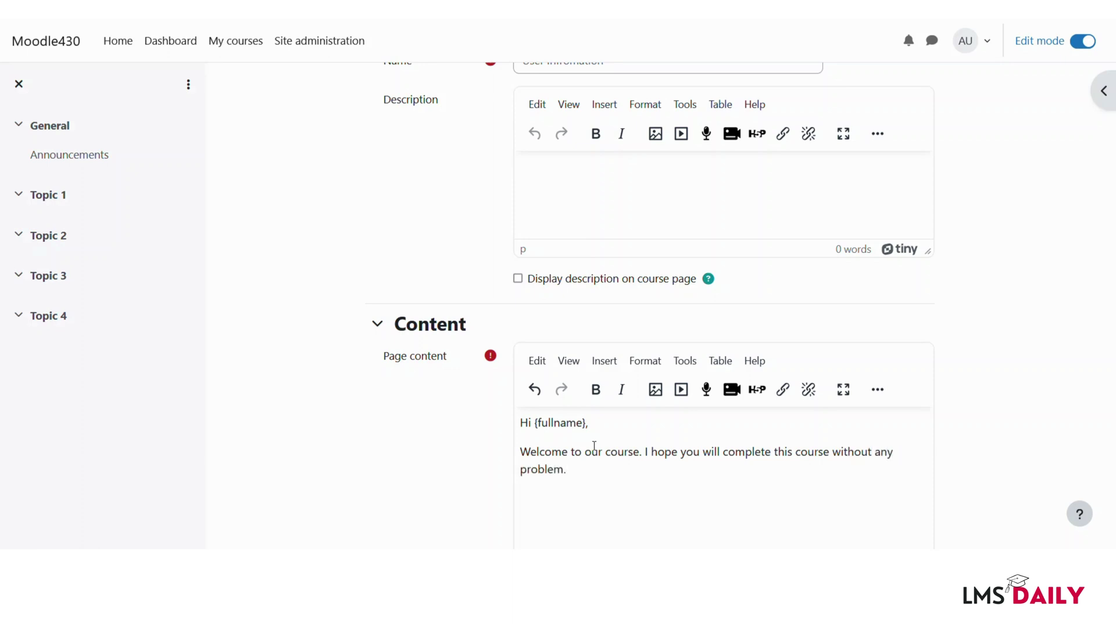
click(596, 423)
key(Return)
key(Return)
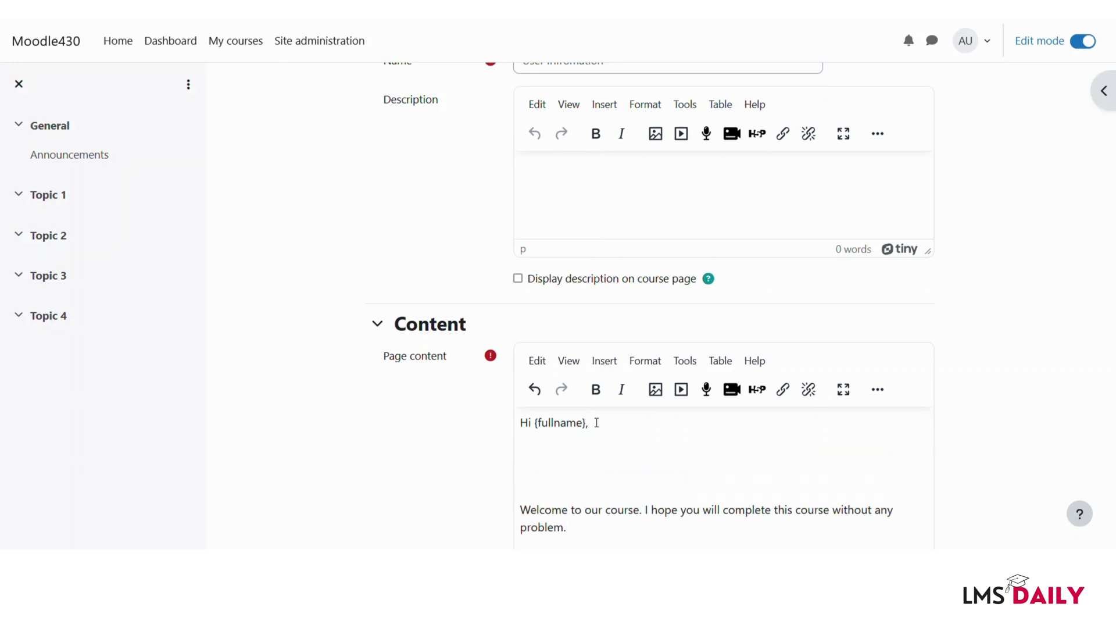
Copy the userpictureimg tag name from the FilterCodes documentation
click(583, 18)
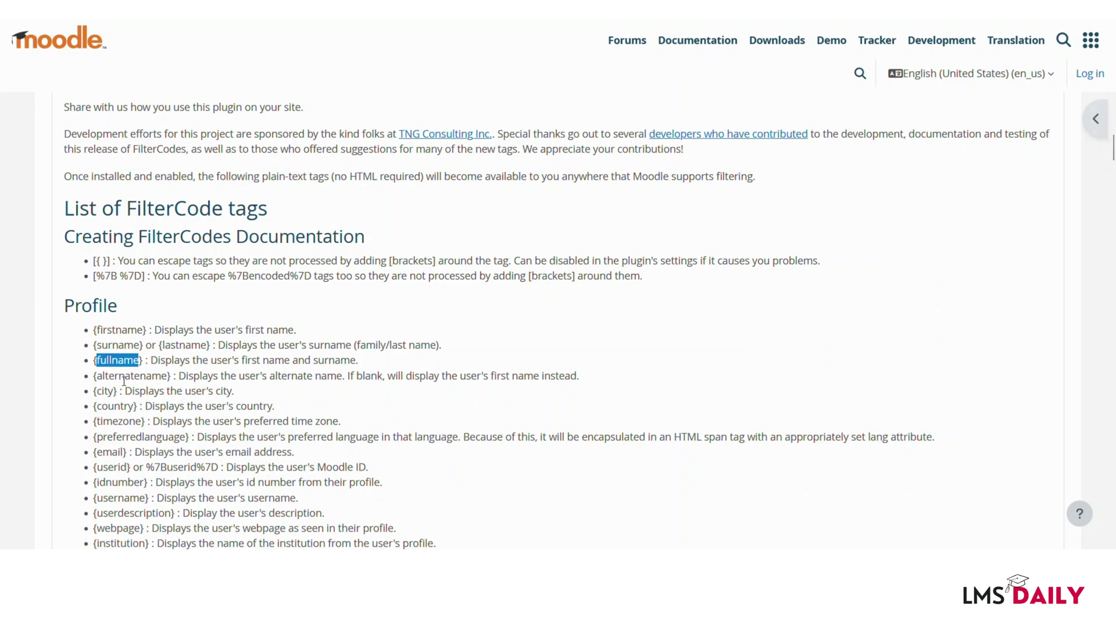
scroll(123, 380, down, 4)
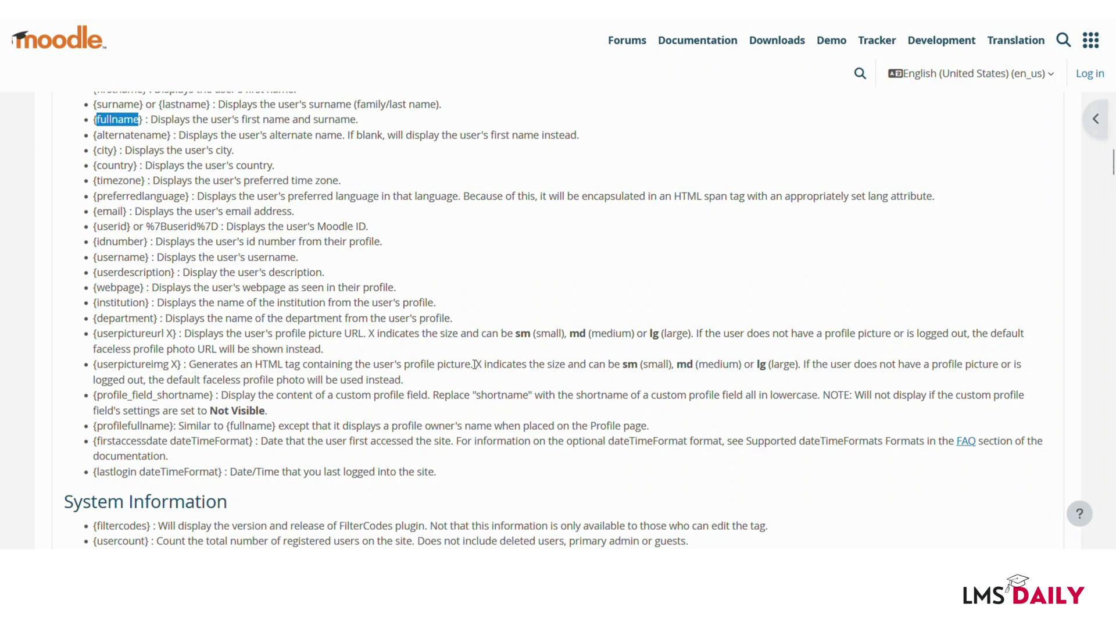
double_click(110, 364)
key(ctrl+c)
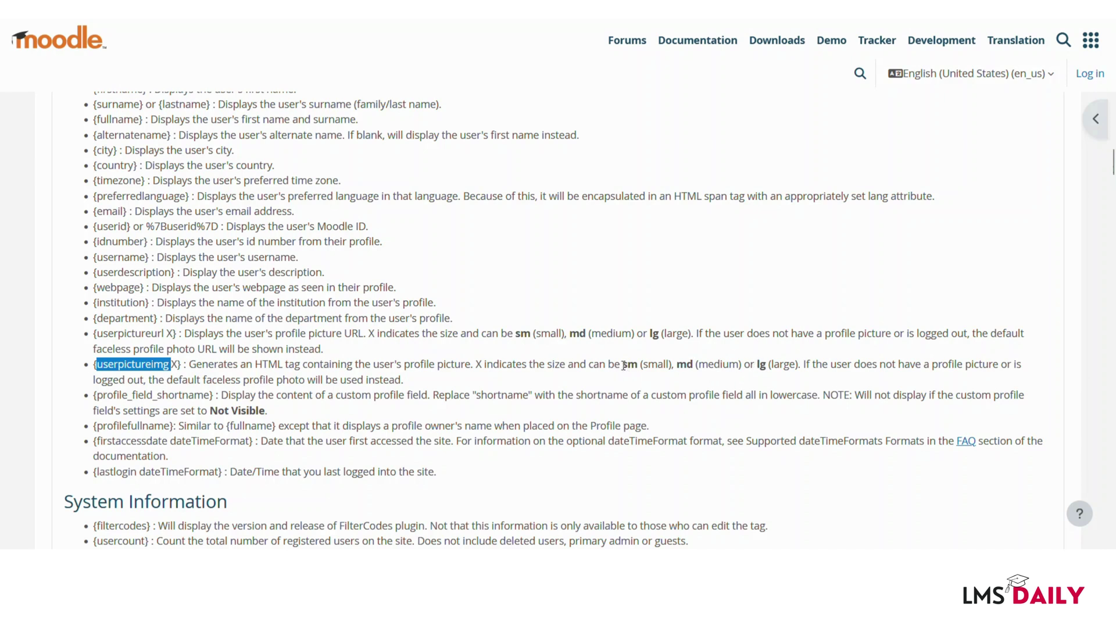
Add a {userpictureimg sm} line under the Hi {fullname} greeting in the page content
key(alt+Tab)
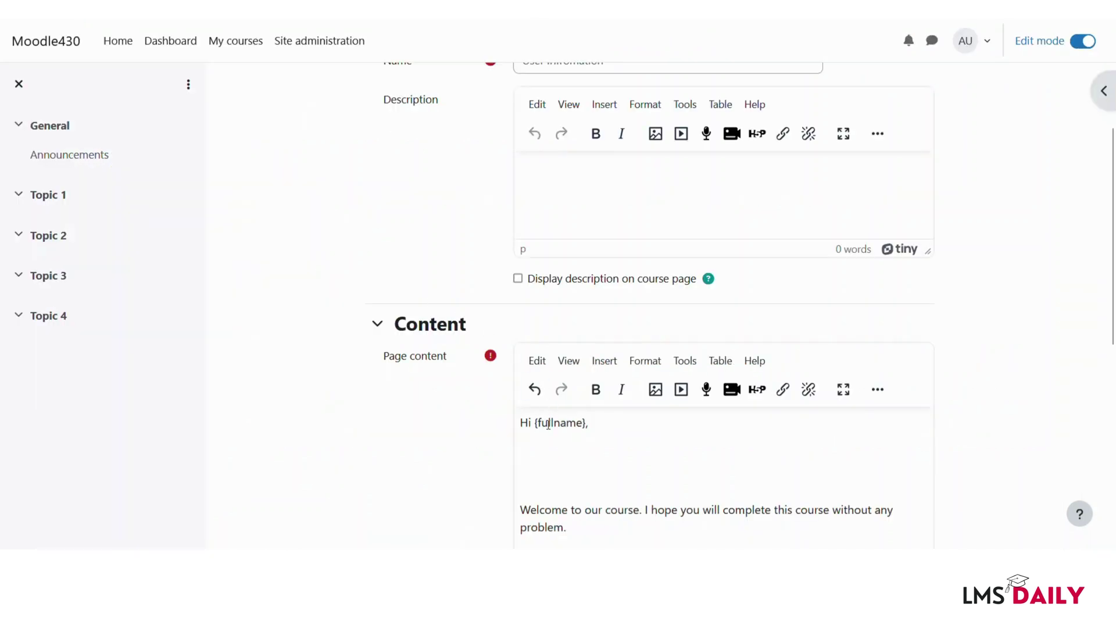
key(ctrl+v)
text(sm})
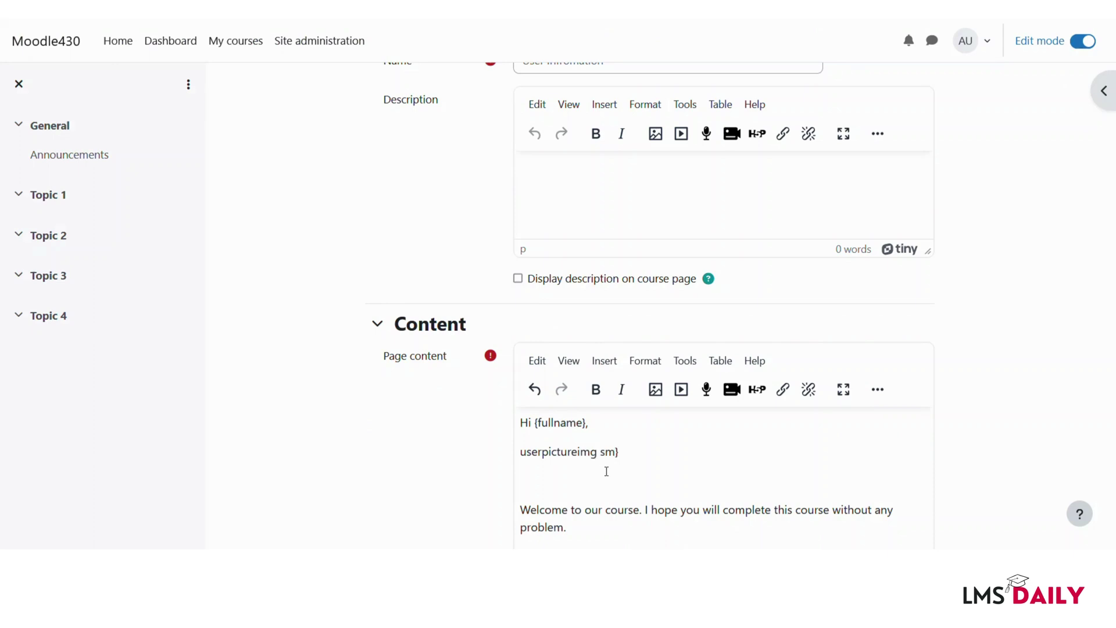
text({)
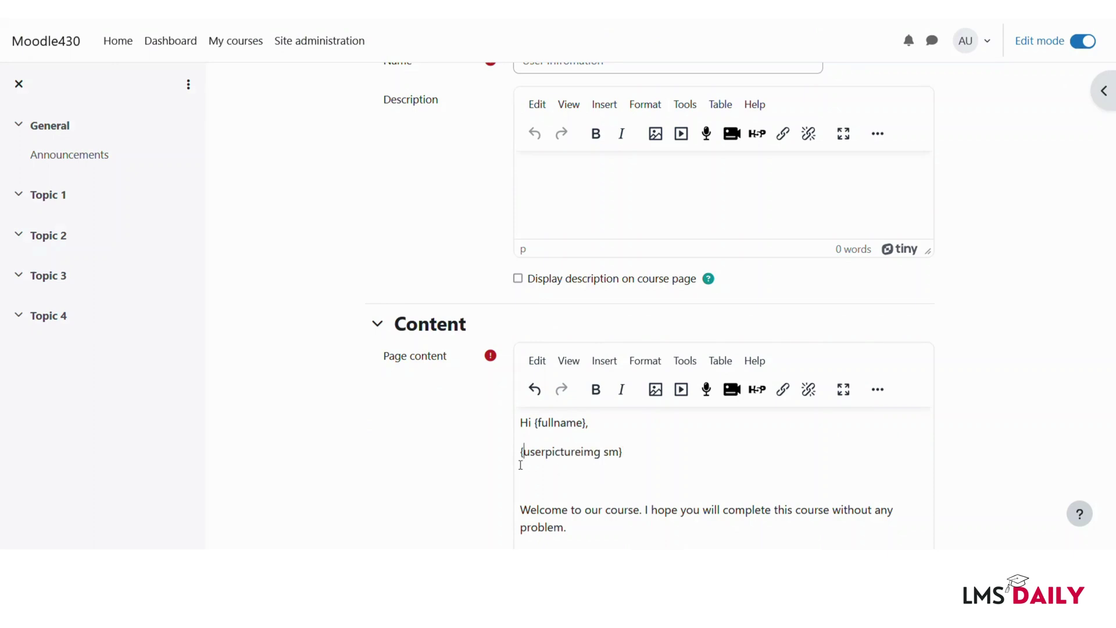
drag(524, 452, 514, 457)
click(462, 452)
Save and display the User Infromation page, then highlight the admin's full name in the greeting
scroll(458, 458, down, 10)
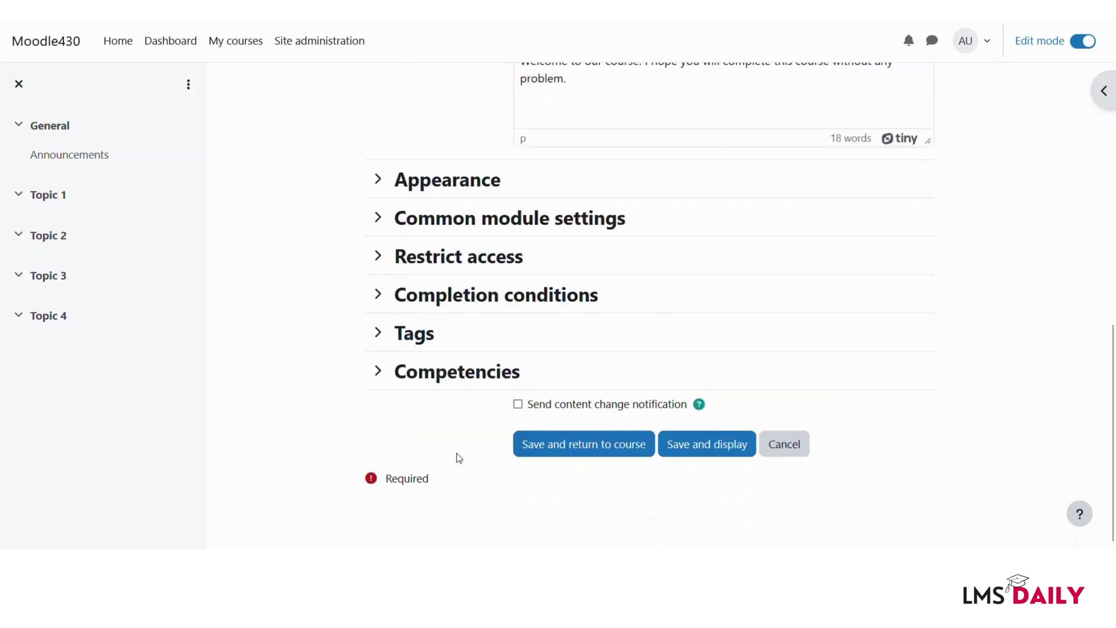
click(693, 452)
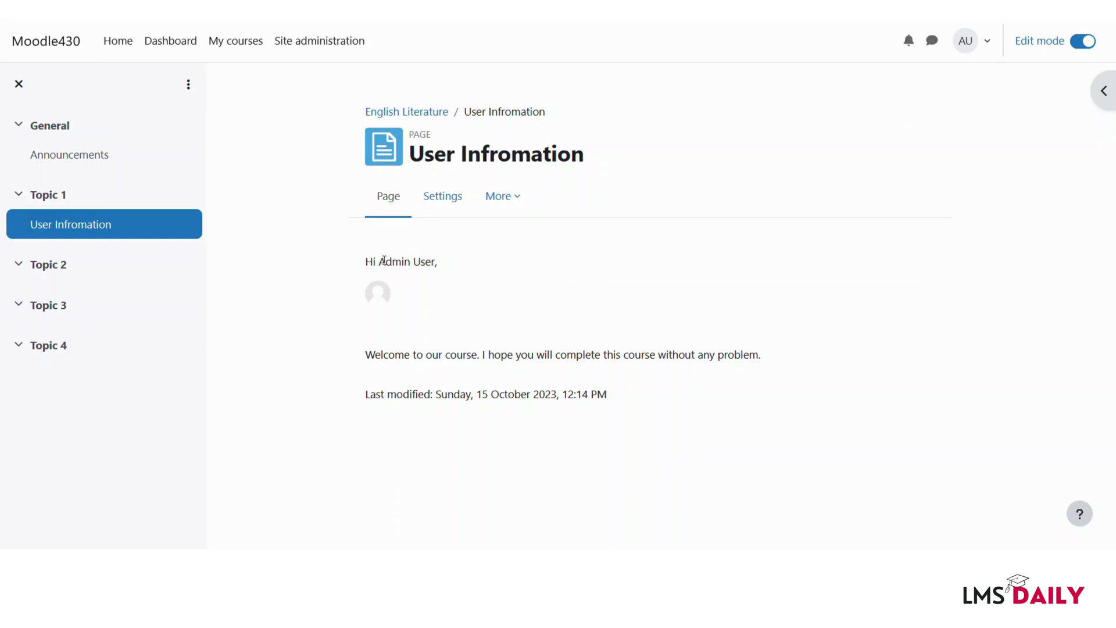
drag(379, 261, 434, 259)
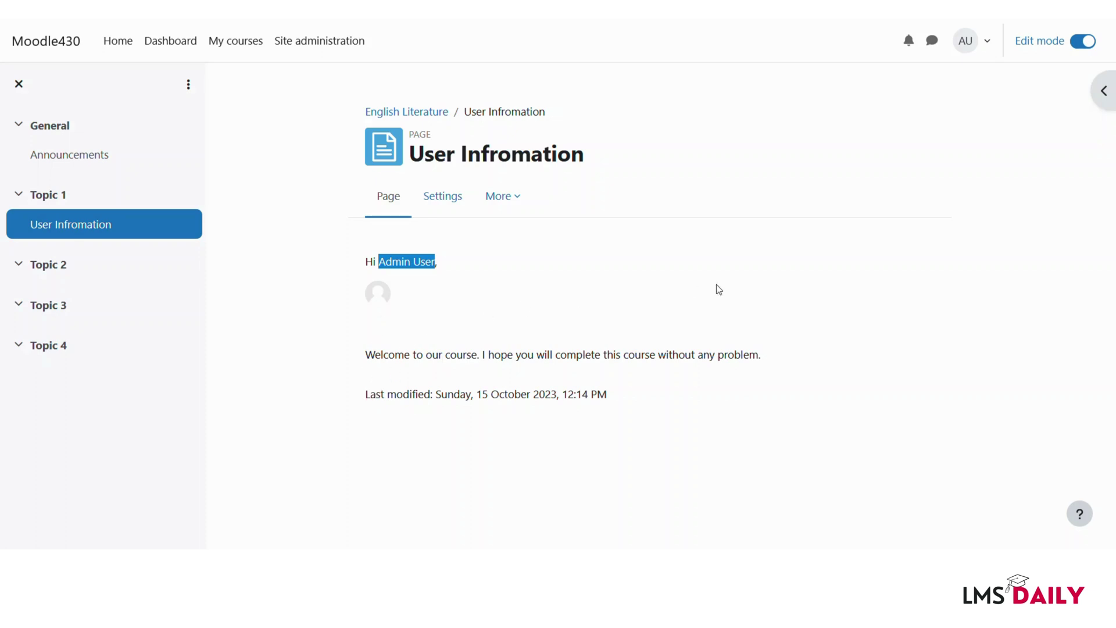
Log out of the admin account, sign in as the test user, and check their name in the greeting
click(987, 42)
key(Escape)
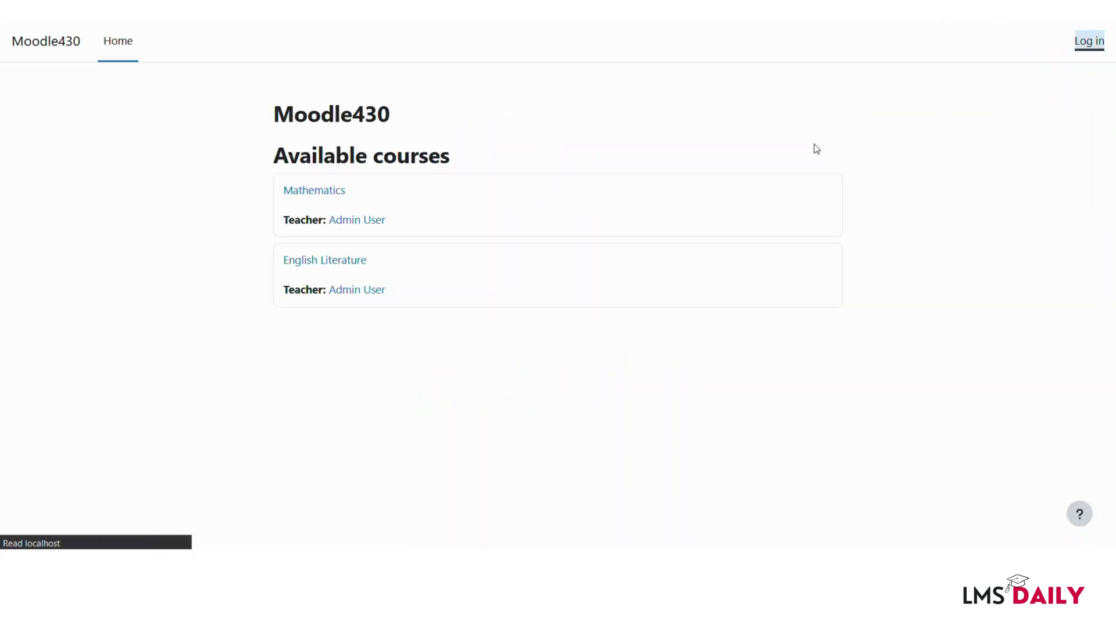
click(1087, 42)
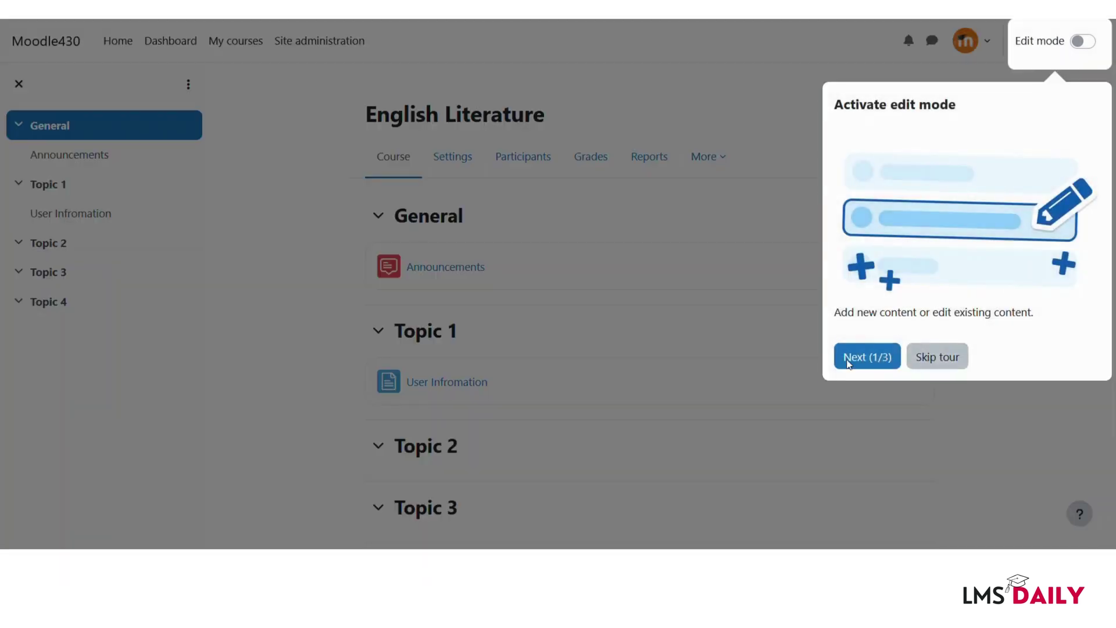
click(849, 359)
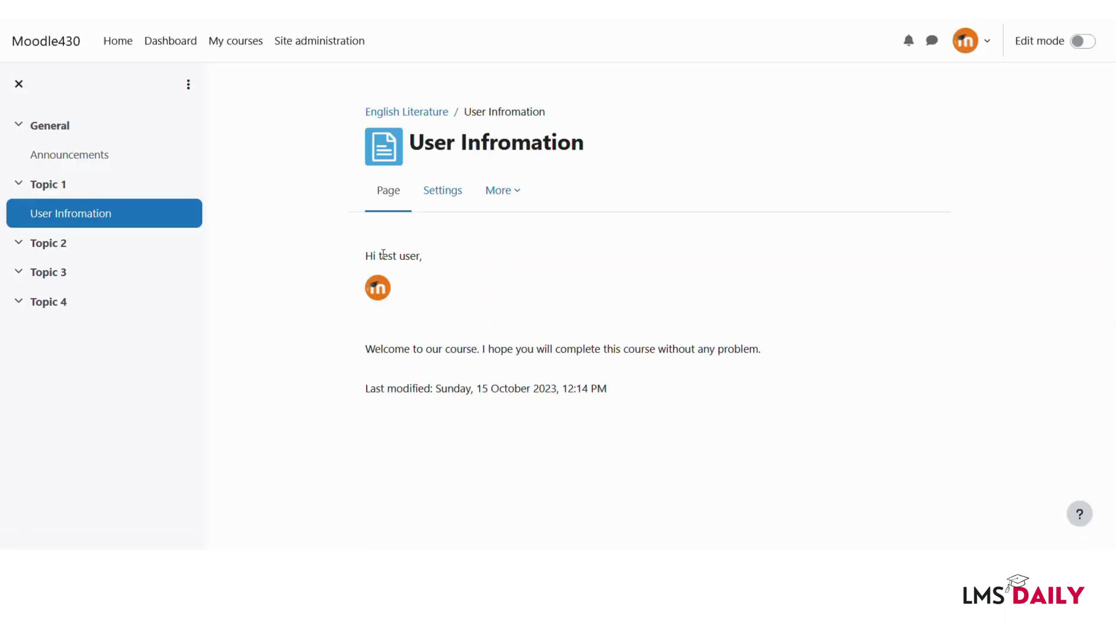
drag(376, 256, 422, 257)
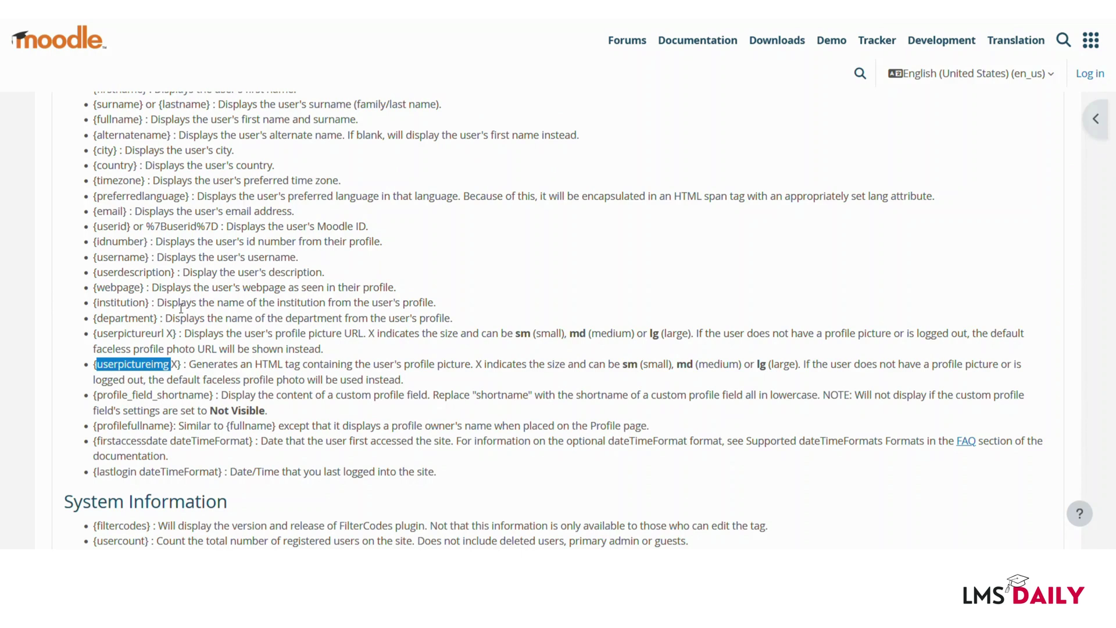
Scroll the FilterCodes documentation down past System Information, UI Elements, courses, categories and URL tags
scroll(162, 297, down, 2)
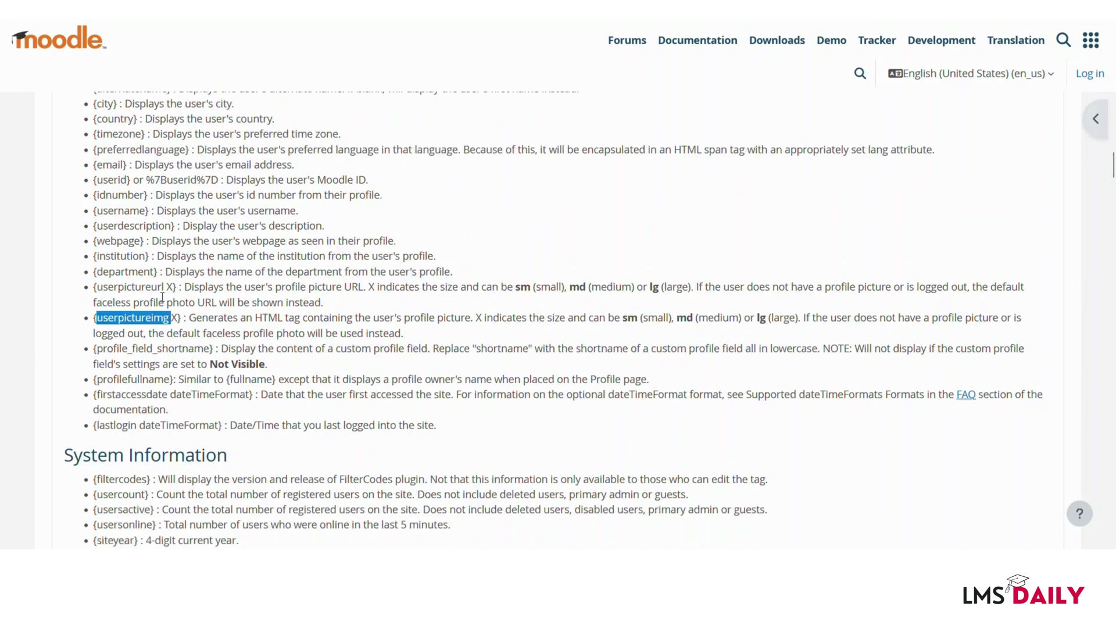
scroll(162, 297, down, 2)
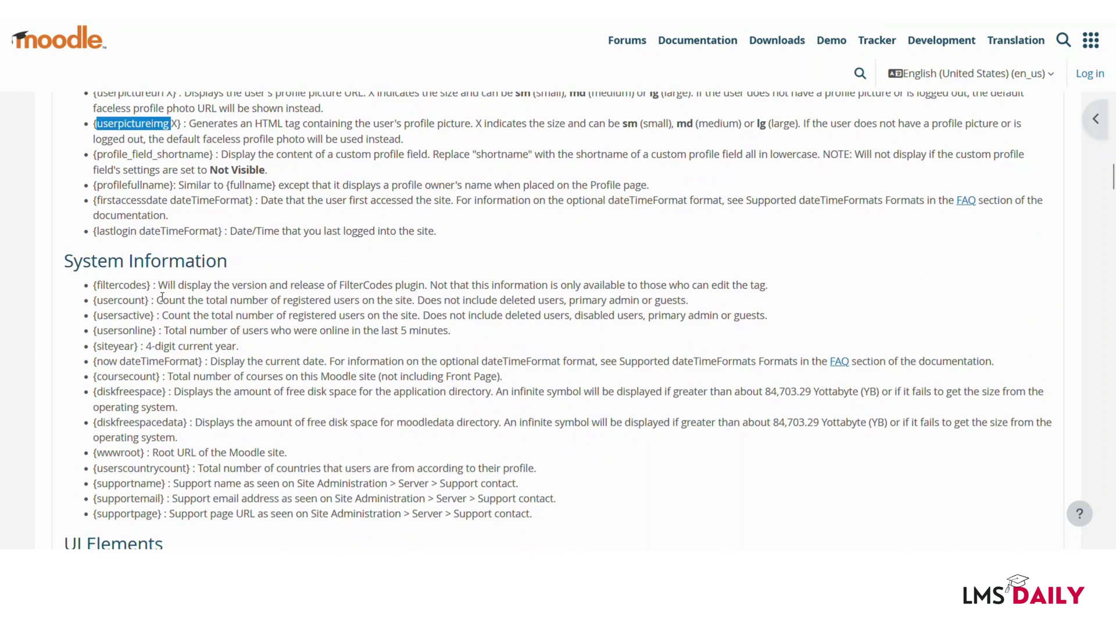
scroll(162, 298, down, 4)
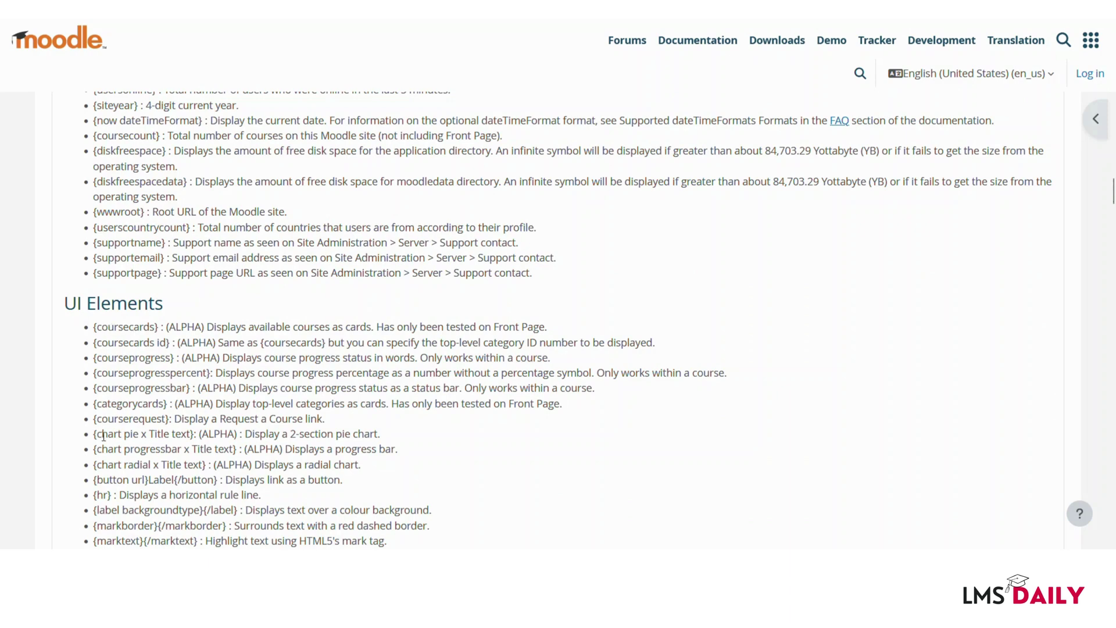
scroll(206, 318, down, 8)
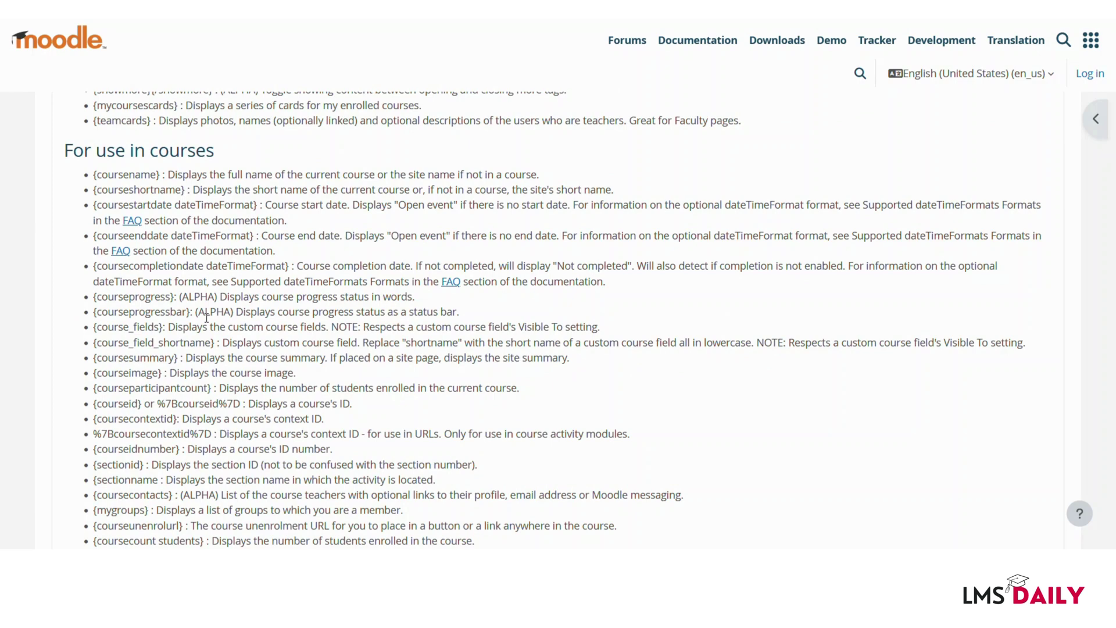
scroll(206, 317, down, 8)
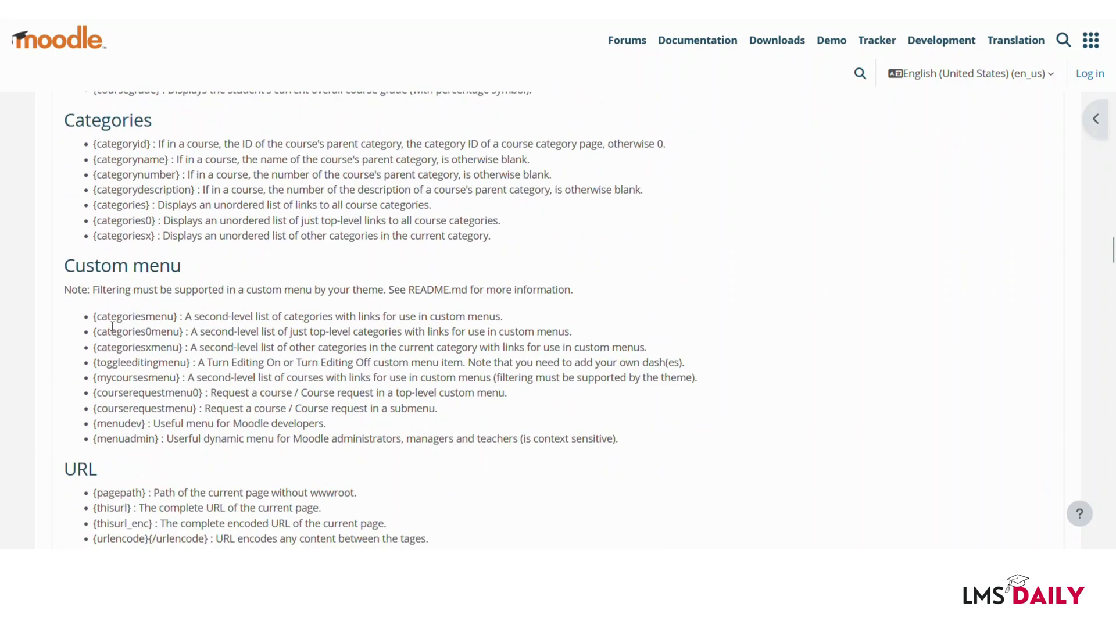
scroll(132, 469, down, 8)
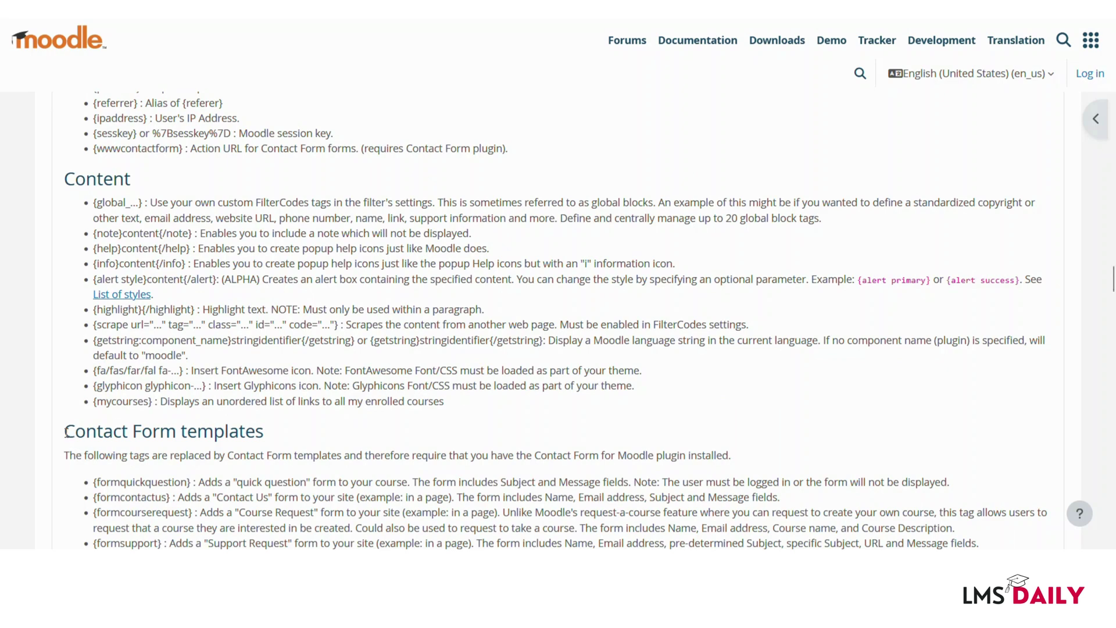
Highlight the Contact Form heading, then scroll back up the FilterCodes documentation
drag(65, 436, 170, 429)
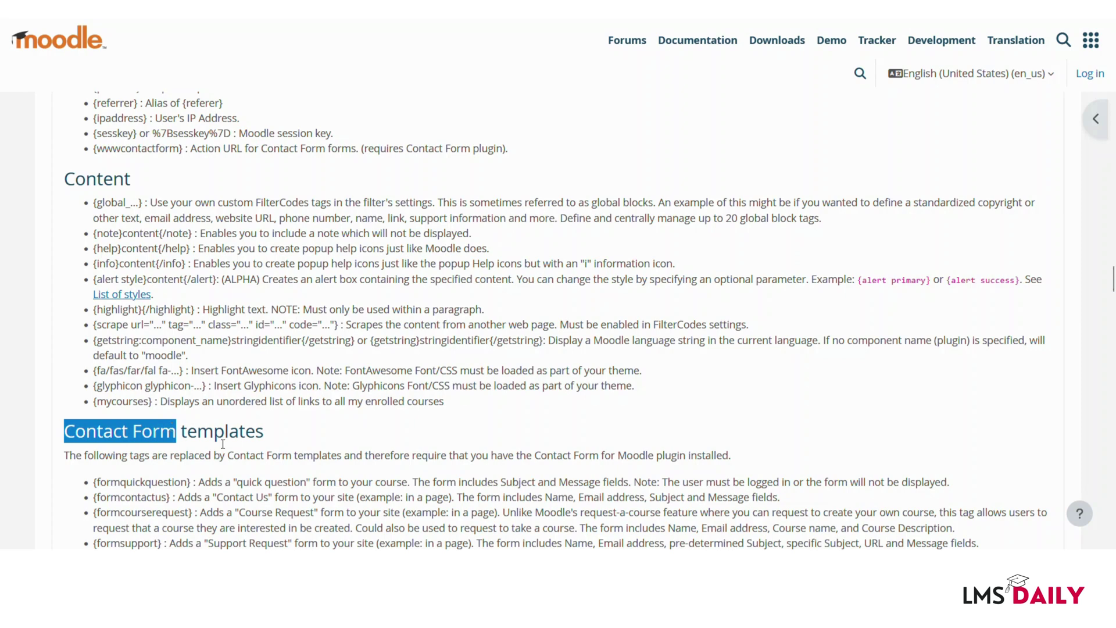
click(244, 458)
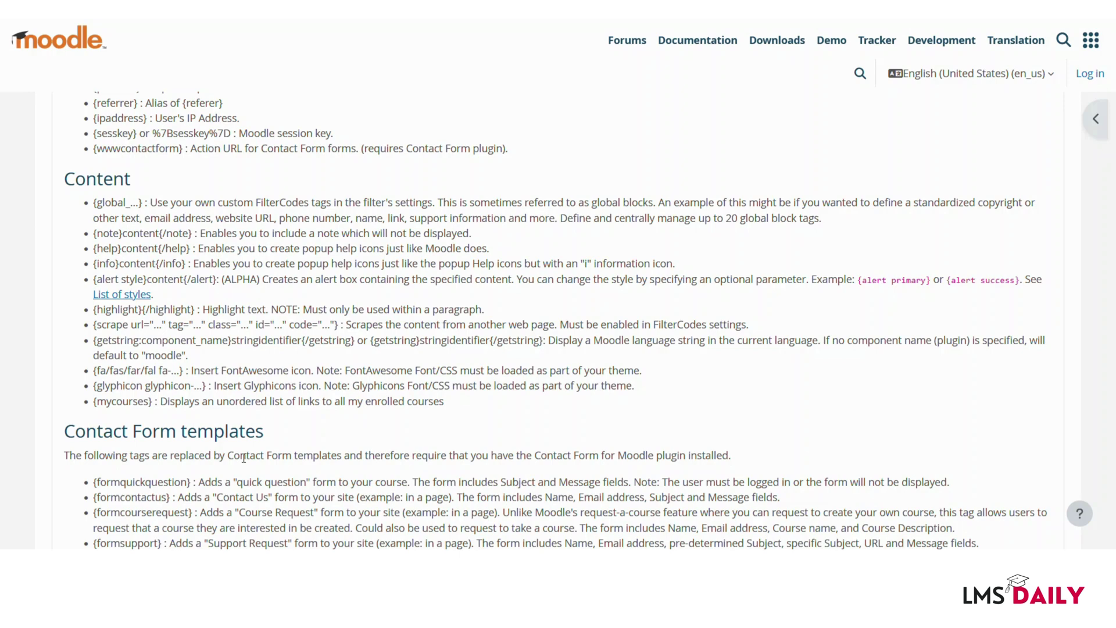
scroll(271, 386, down, 4)
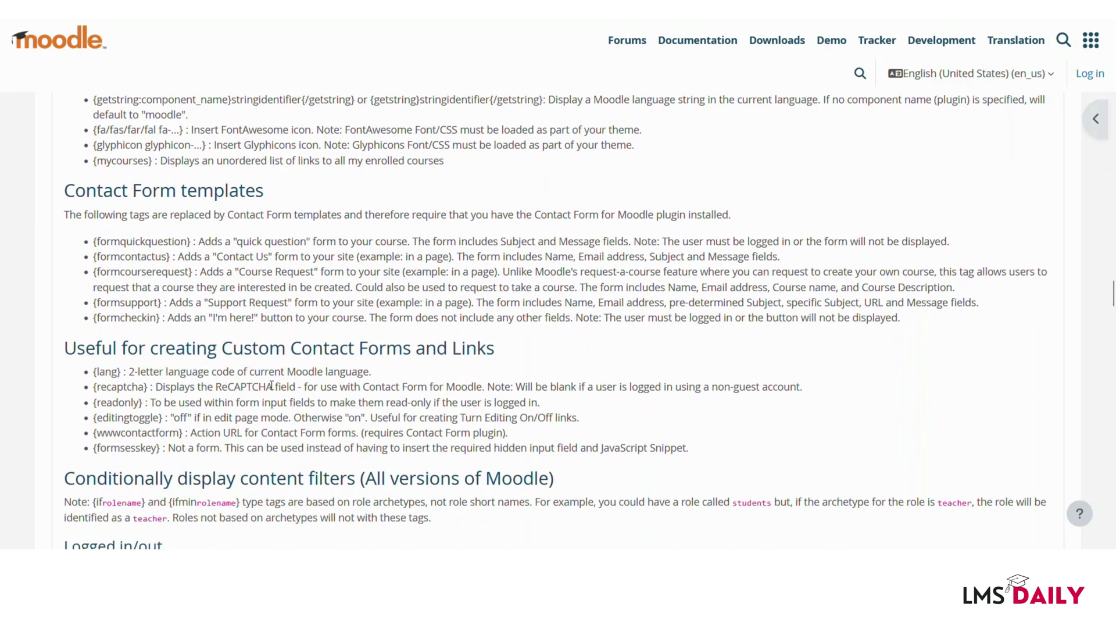
scroll(272, 386, up, 20)
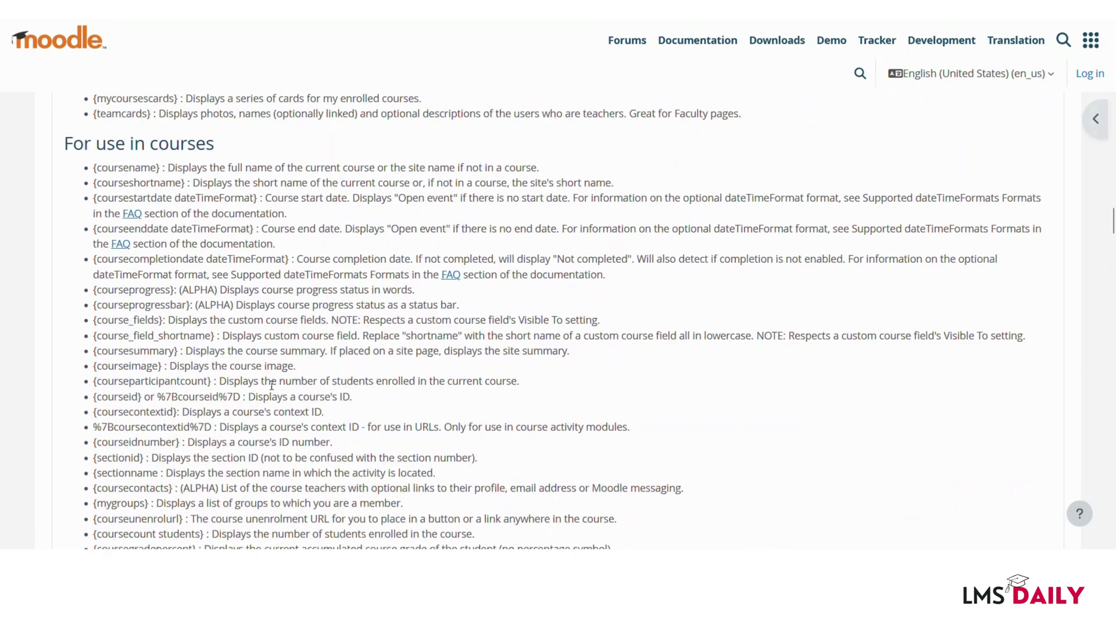